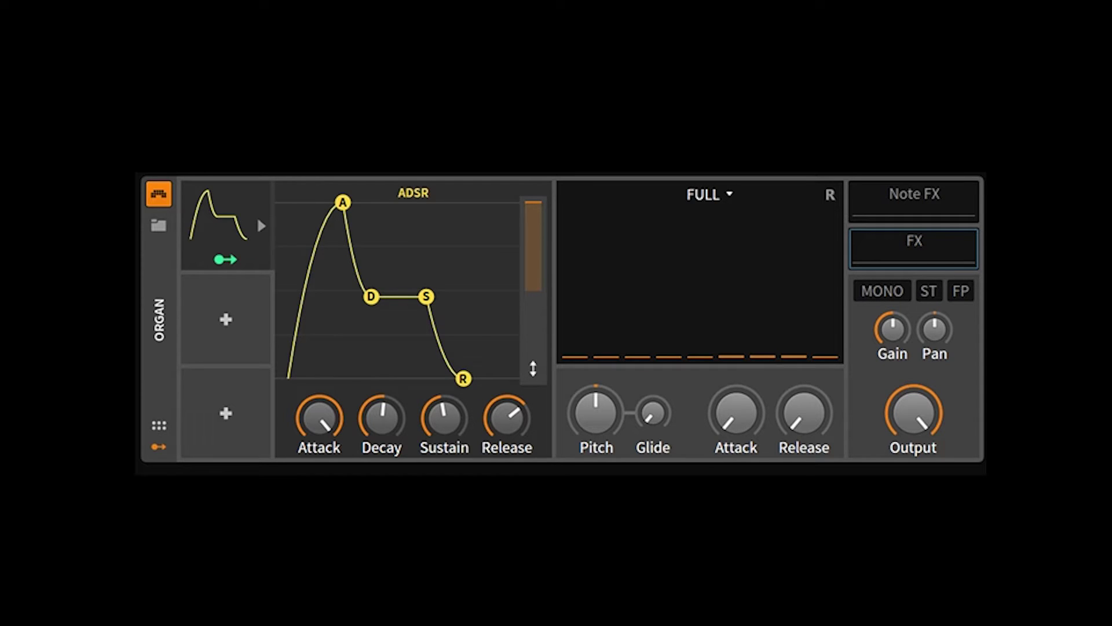
pyautogui.rightClick(215, 233)
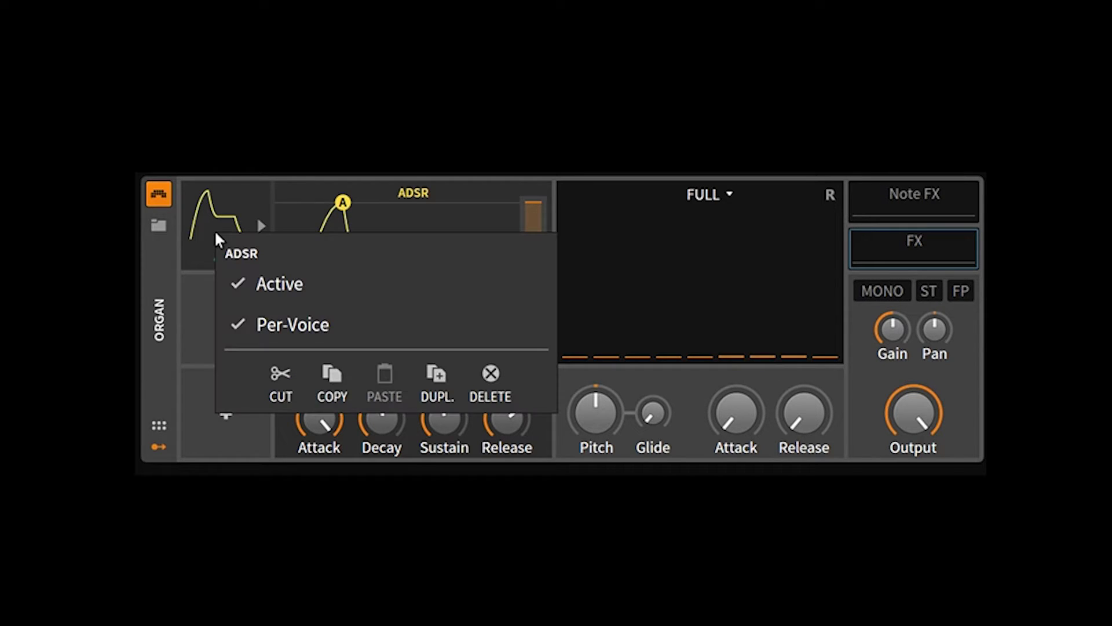
pyautogui.click(295, 329)
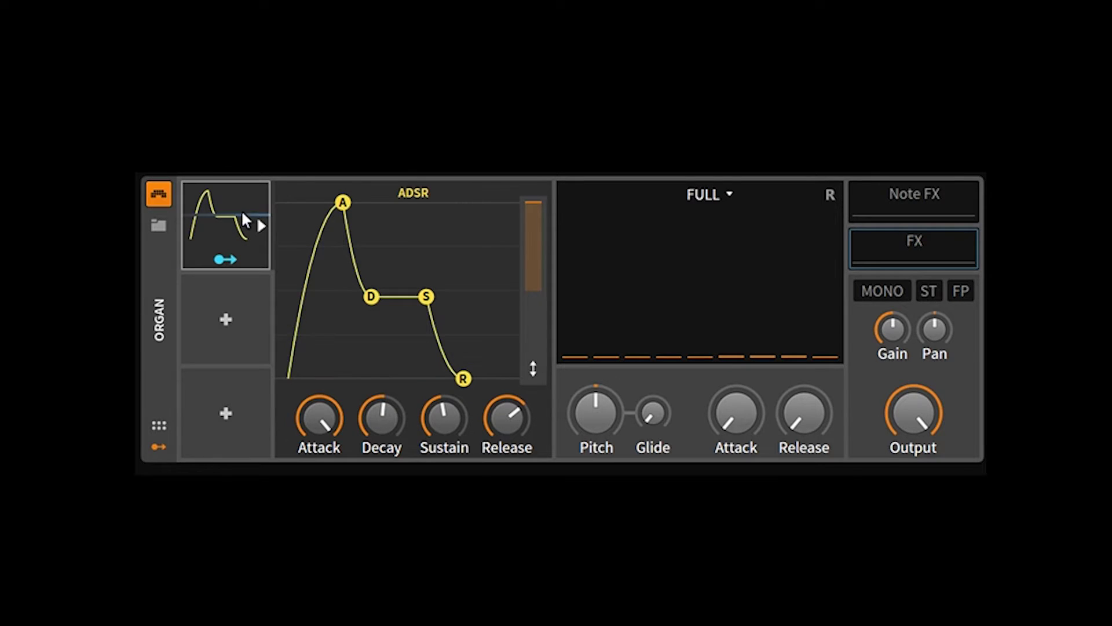
pyautogui.rightClick(222, 240)
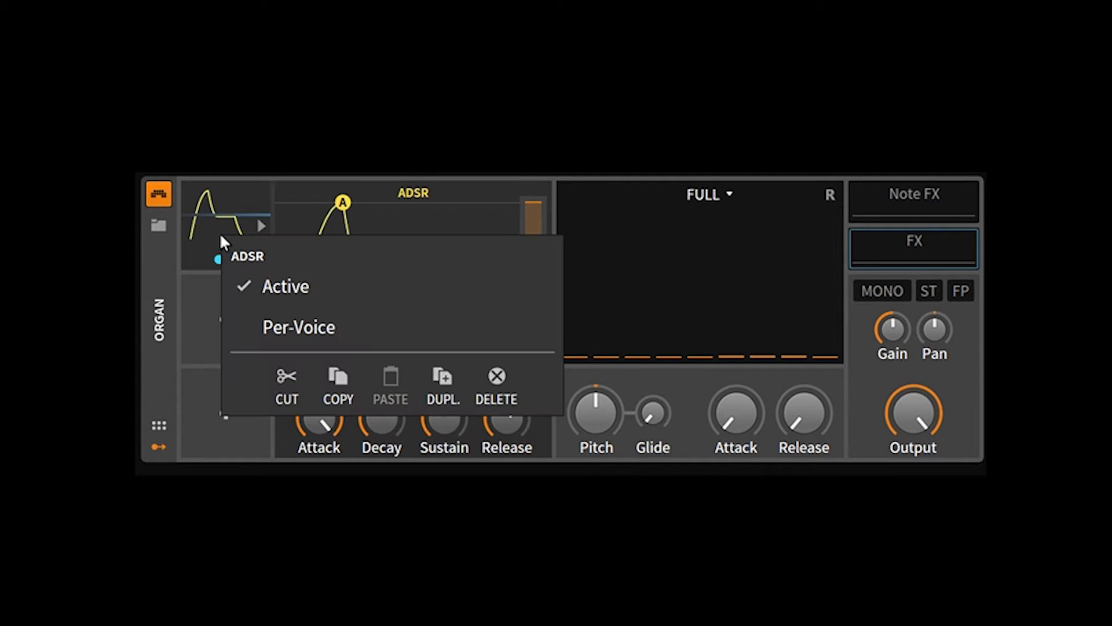
pyautogui.click(304, 329)
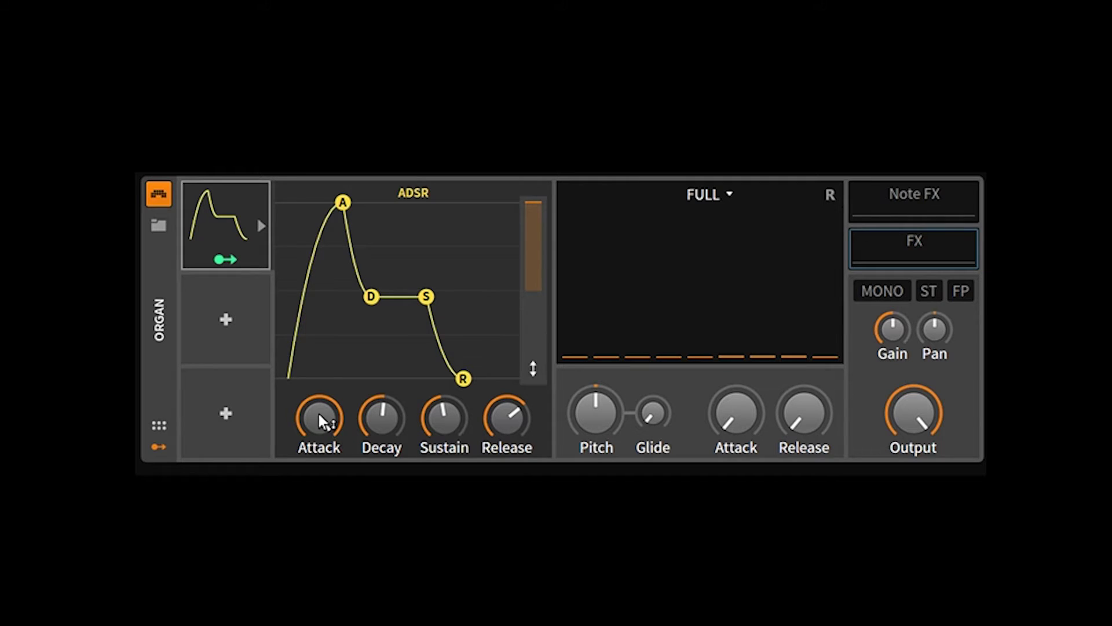
# Step: Leave the ADSR attack at 100%, lengthen the decay and adjust the release length
pyautogui.moveTo(319, 415)
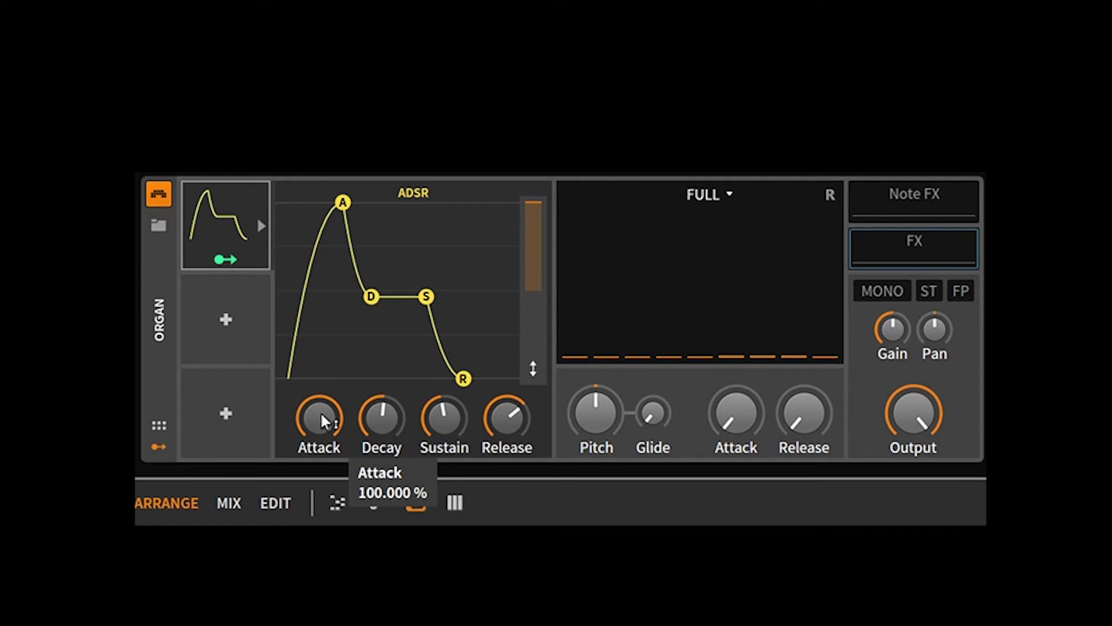
pyautogui.moveTo(321, 412)
pyautogui.mouseDown()
pyautogui.moveTo(321, 433)
pyautogui.moveTo(321, 419)
pyautogui.mouseUp()
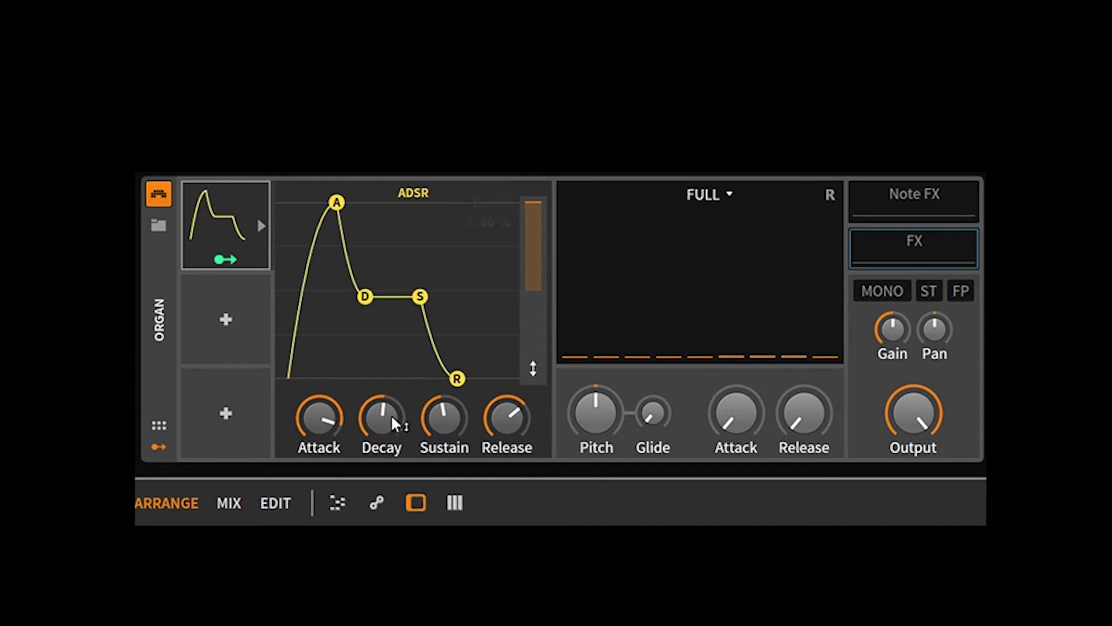
pyautogui.moveTo(390, 414); pyautogui.dragTo(447, 417)
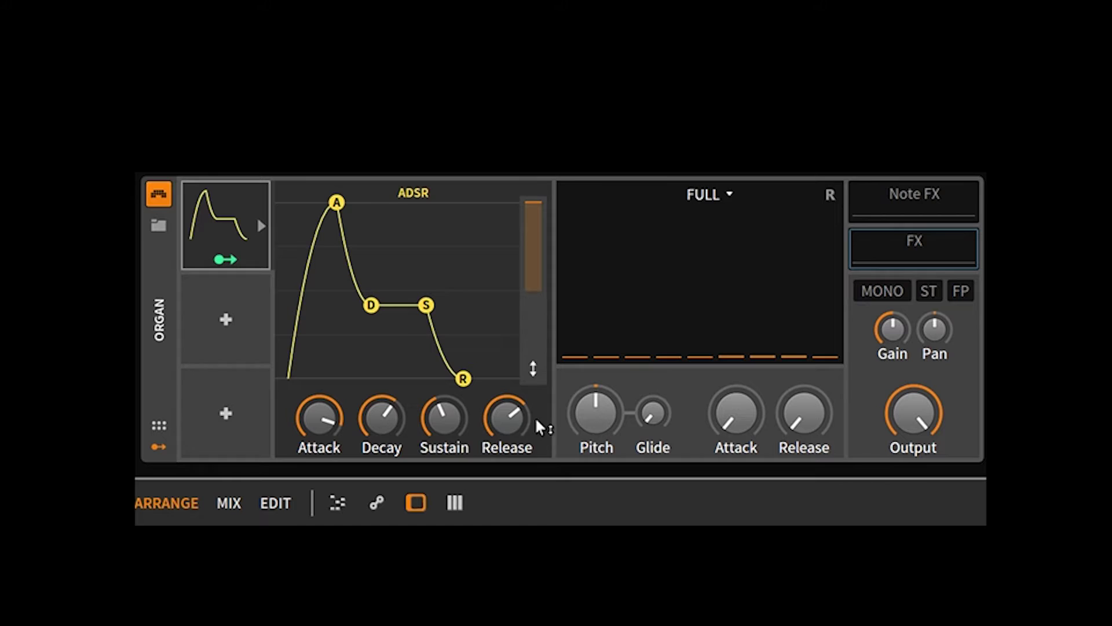
pyautogui.moveTo(536, 420)
pyautogui.mouseDown()
pyautogui.moveTo(536, 403)
pyautogui.moveTo(536, 434)
pyautogui.moveTo(536, 422)
pyautogui.mouseUp()
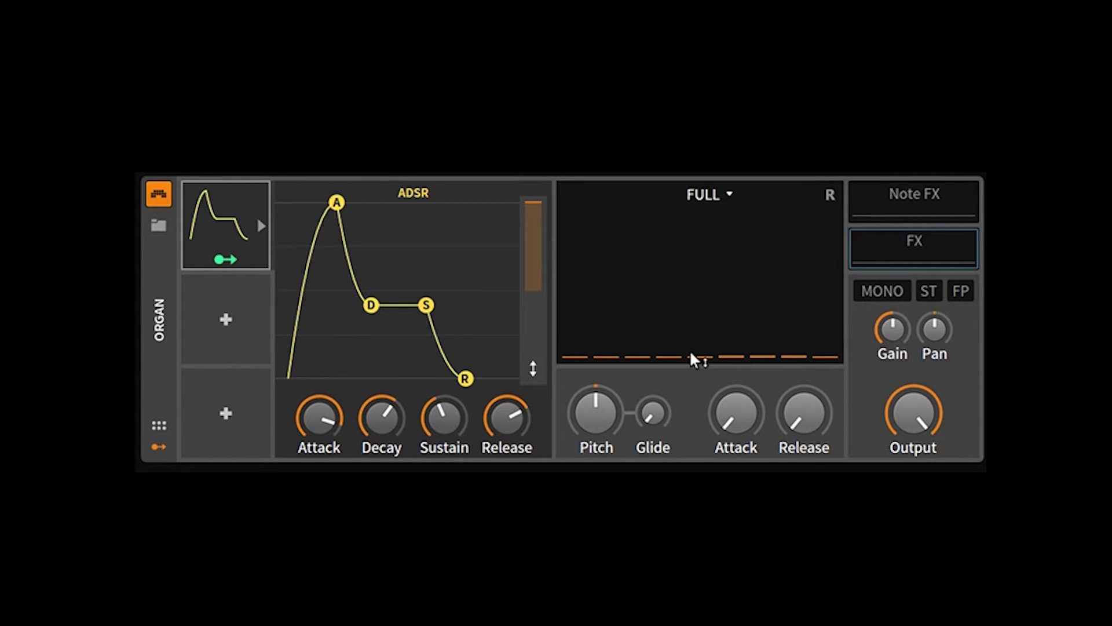
# Step: Untick Per-Voice in the ADSR modulator's context menu so one shared envelope is used
pyautogui.moveTo(691, 354)
pyautogui.rightClick(247, 200)
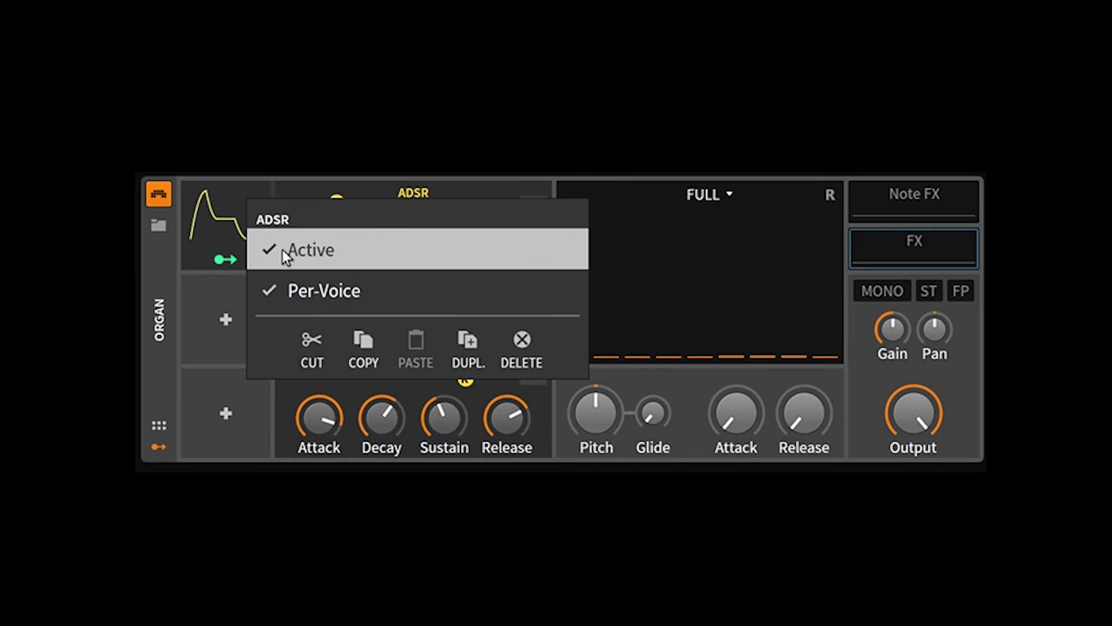
pyautogui.click(232, 193)
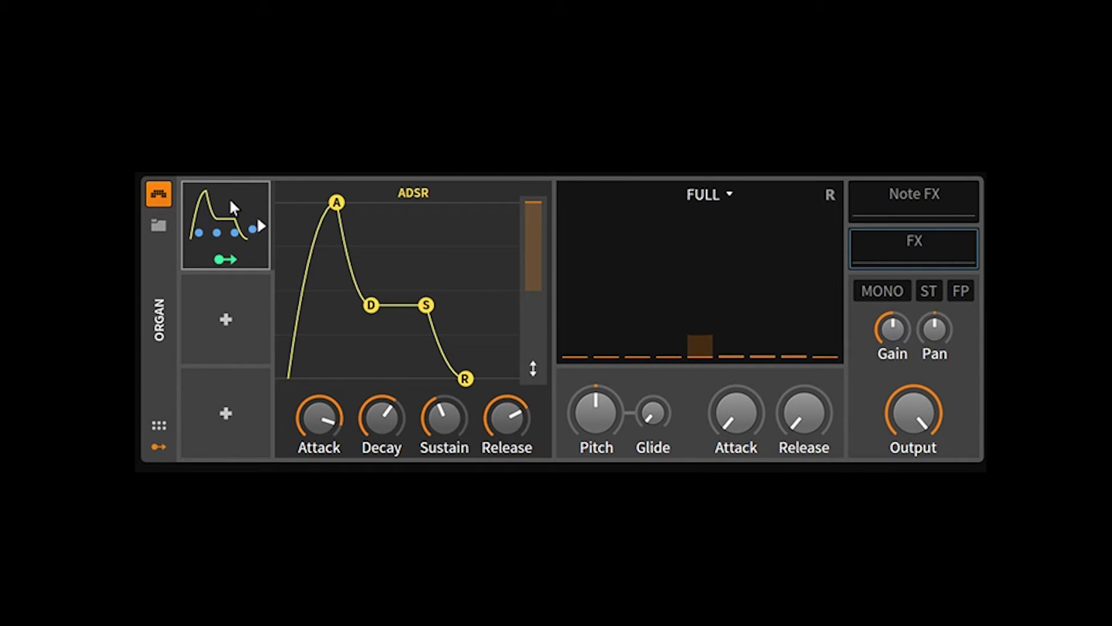
pyautogui.rightClick(243, 184)
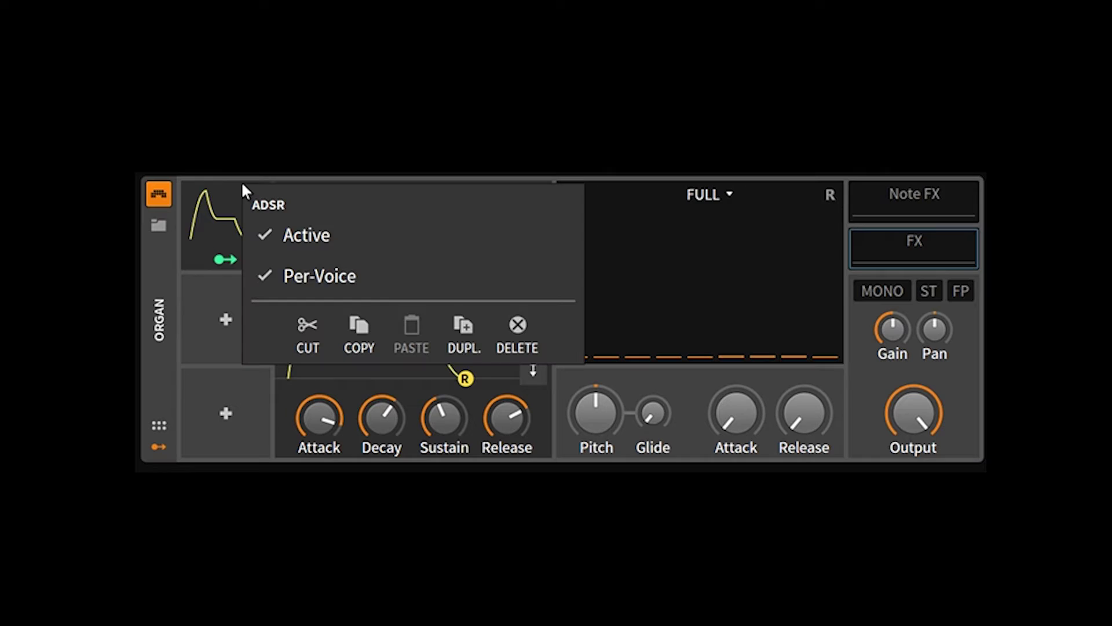
pyautogui.click(310, 278)
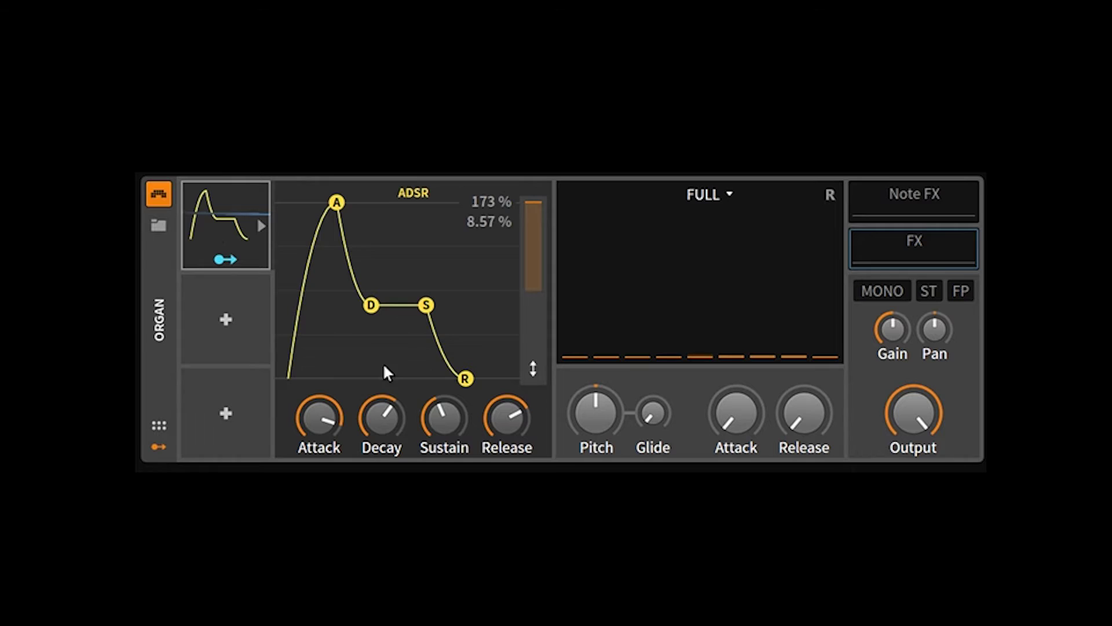
# Step: Raise the ADSR sustain level and lengthen its release slightly
pyautogui.moveTo(443, 409)
pyautogui.mouseDown()
pyautogui.moveTo(444, 383)
pyautogui.moveTo(443, 394)
pyautogui.mouseUp()
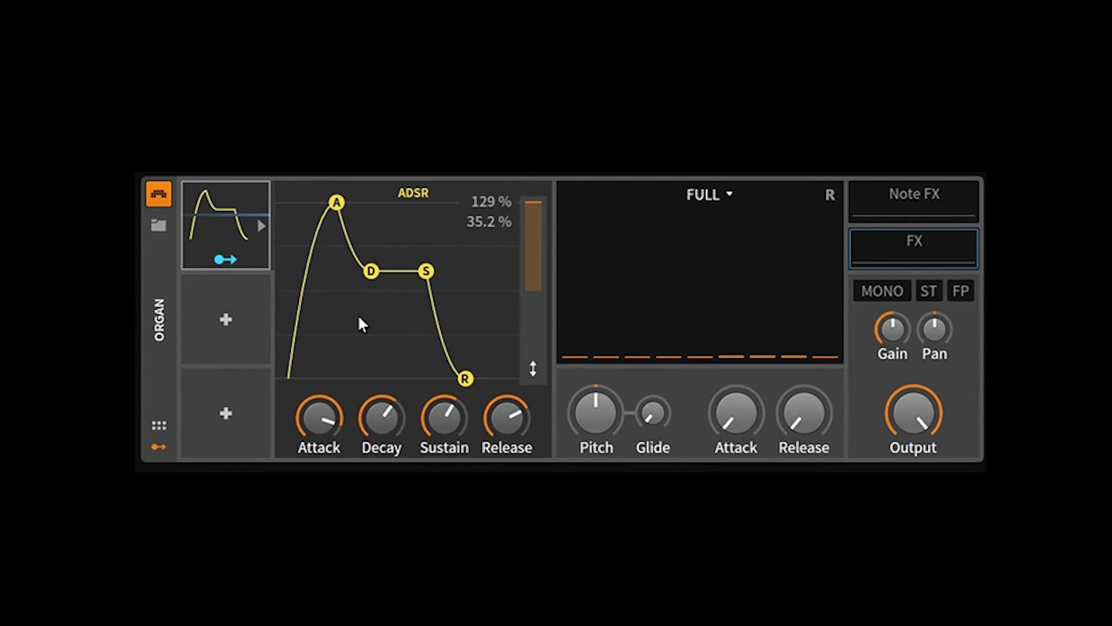
pyautogui.moveTo(517, 424); pyautogui.dragTo(518, 417)
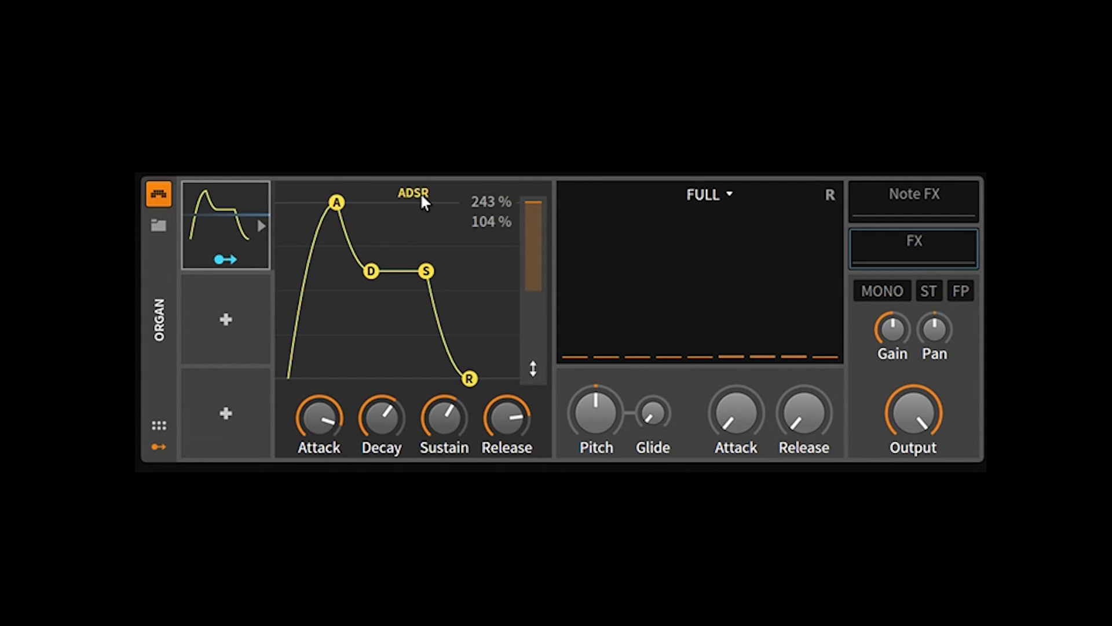
# Step: Select the Organ device and pull the ADSR modulation depth from about 31% to below zero
pyautogui.click(537, 198)
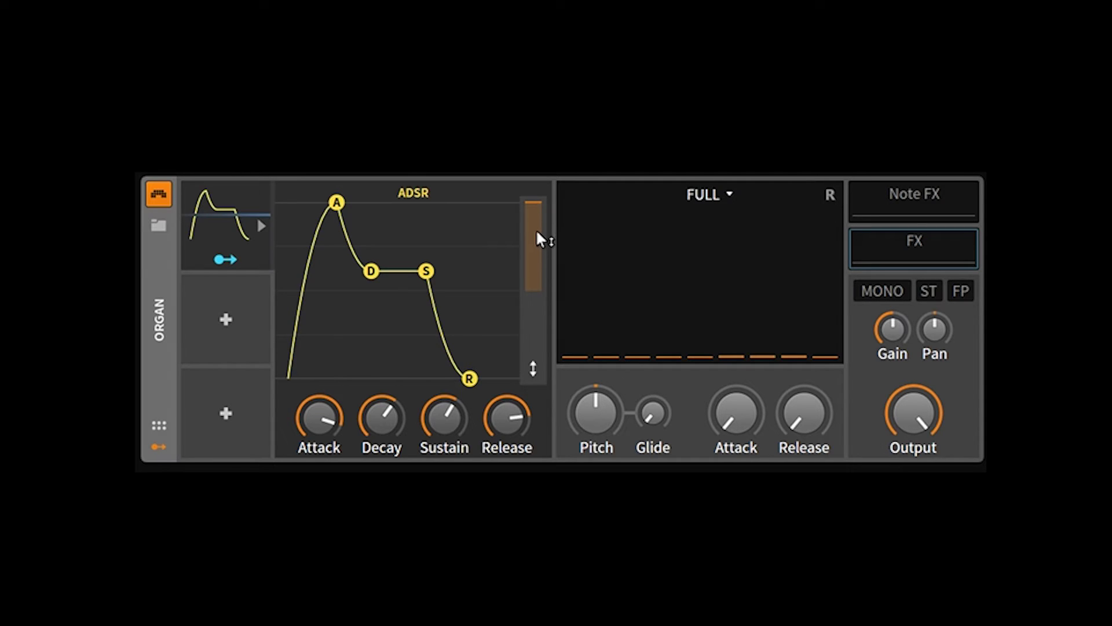
pyautogui.moveTo(537, 200); pyautogui.dragTo(537, 262)
pyautogui.scroll(-4, 533, 263)
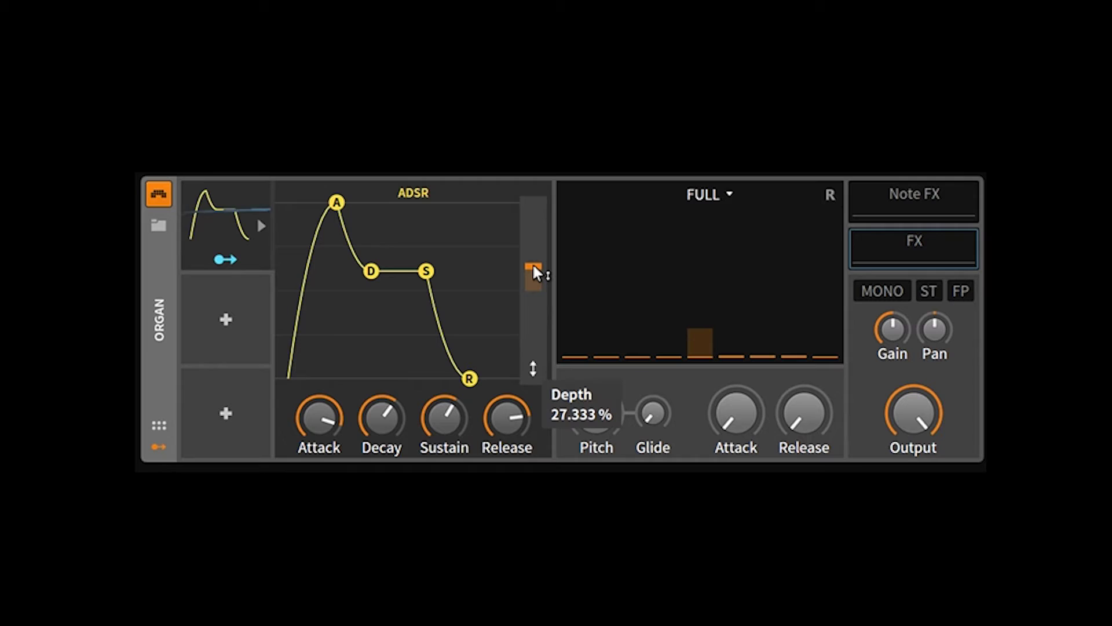
pyautogui.moveTo(533, 266); pyautogui.dragTo(533, 326)
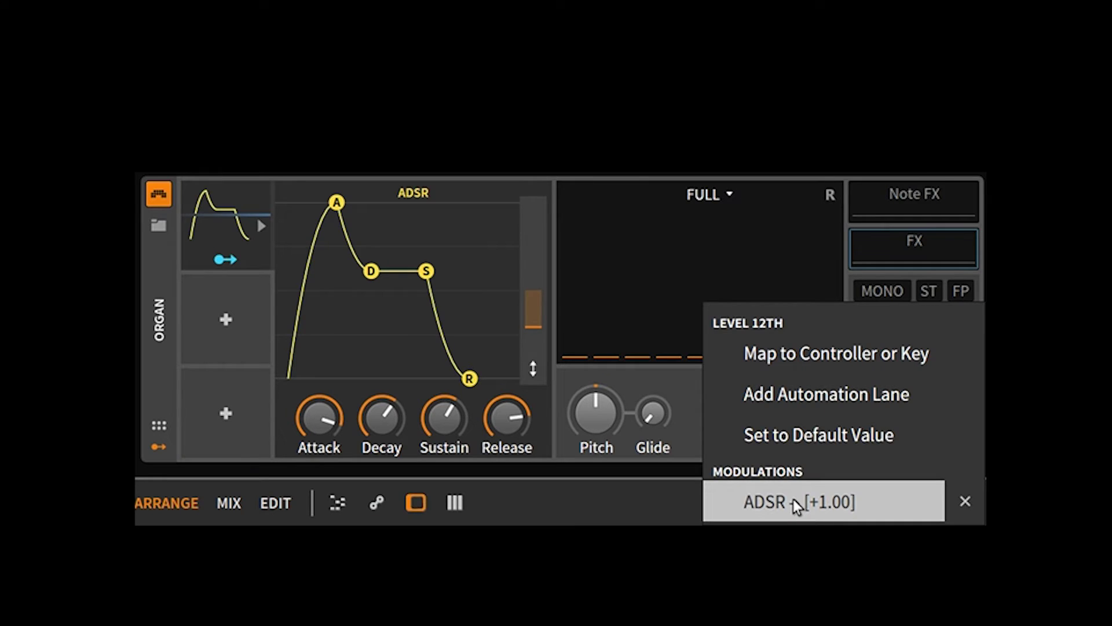
# Step: Remove the envelope's modulation from the 12th harmonic, raise it to about -24 dB, and re-map the envelope to it
pyautogui.click(966, 502)
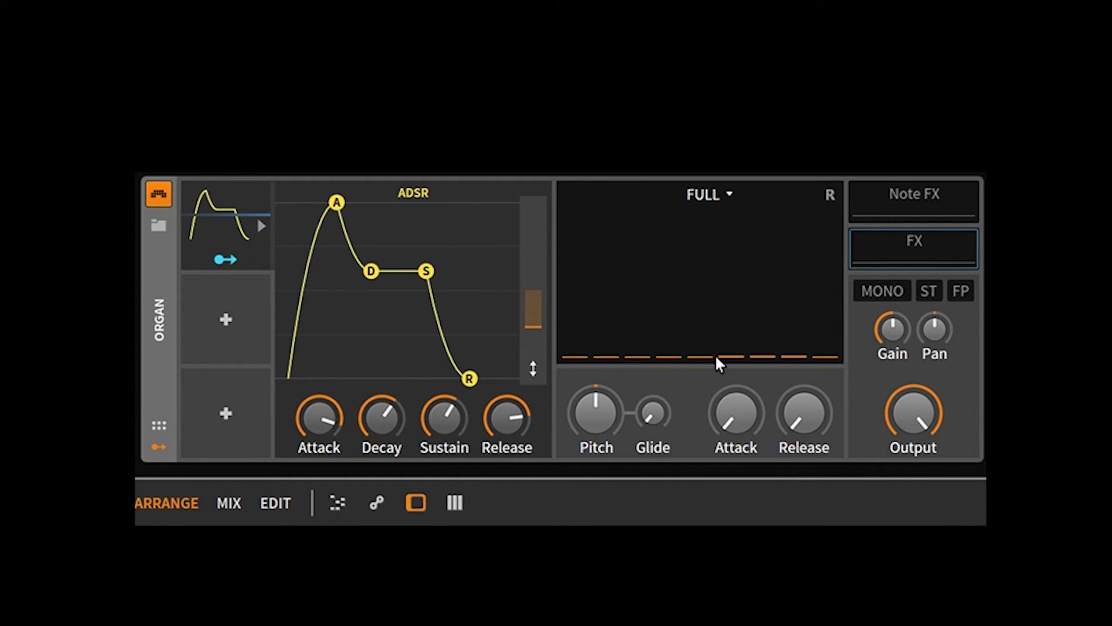
pyautogui.moveTo(702, 356); pyautogui.dragTo(700, 278)
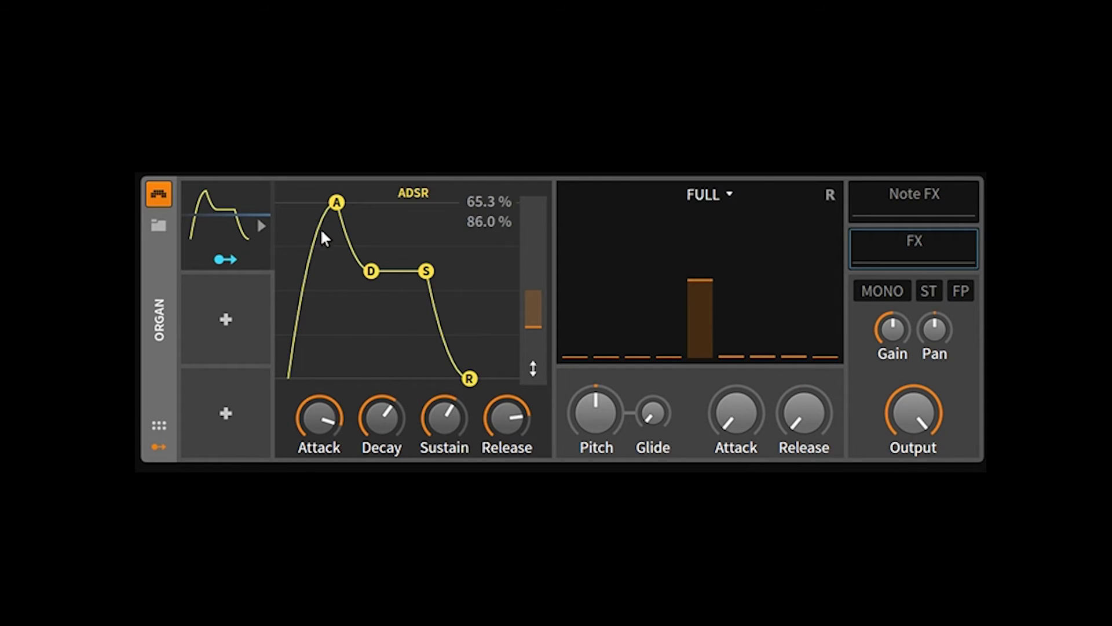
pyautogui.click(227, 259)
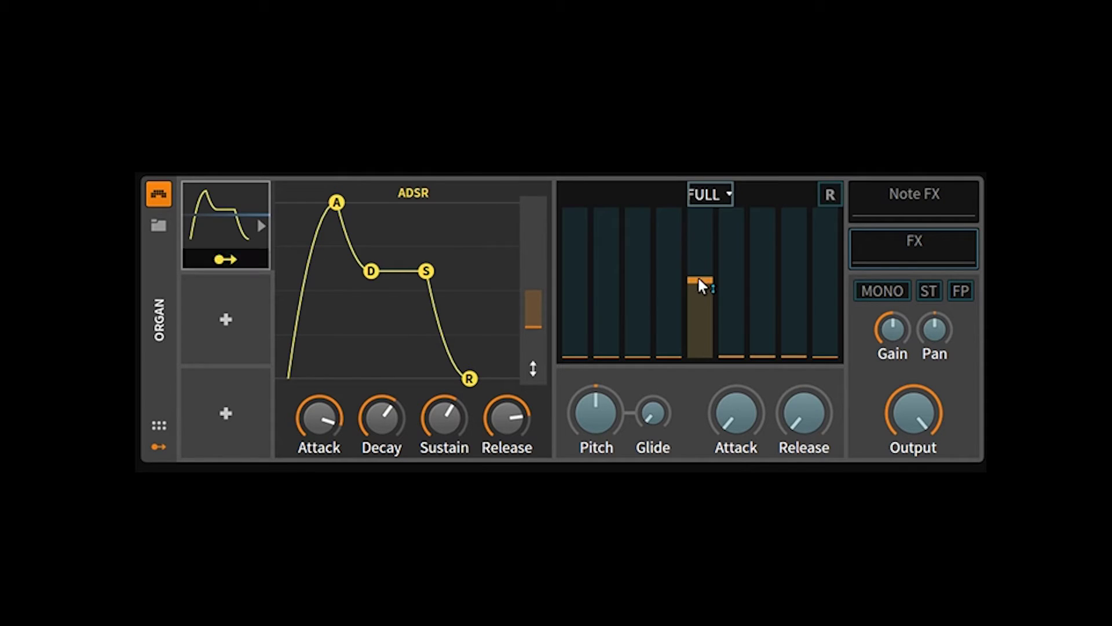
pyautogui.moveTo(698, 278); pyautogui.dragTo(701, 285)
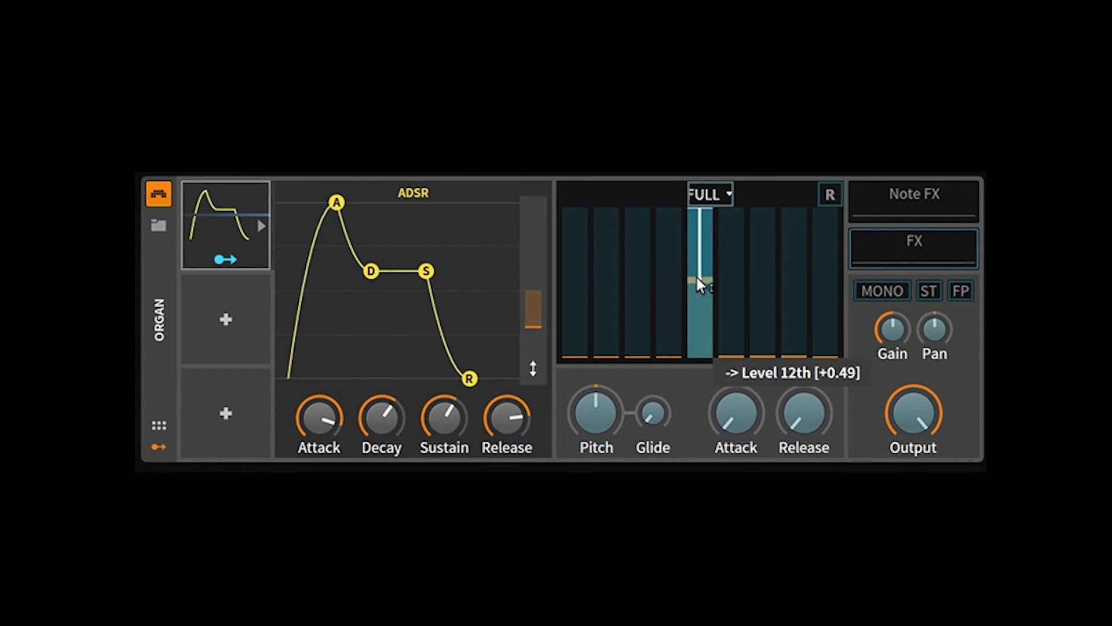
pyautogui.click(220, 259)
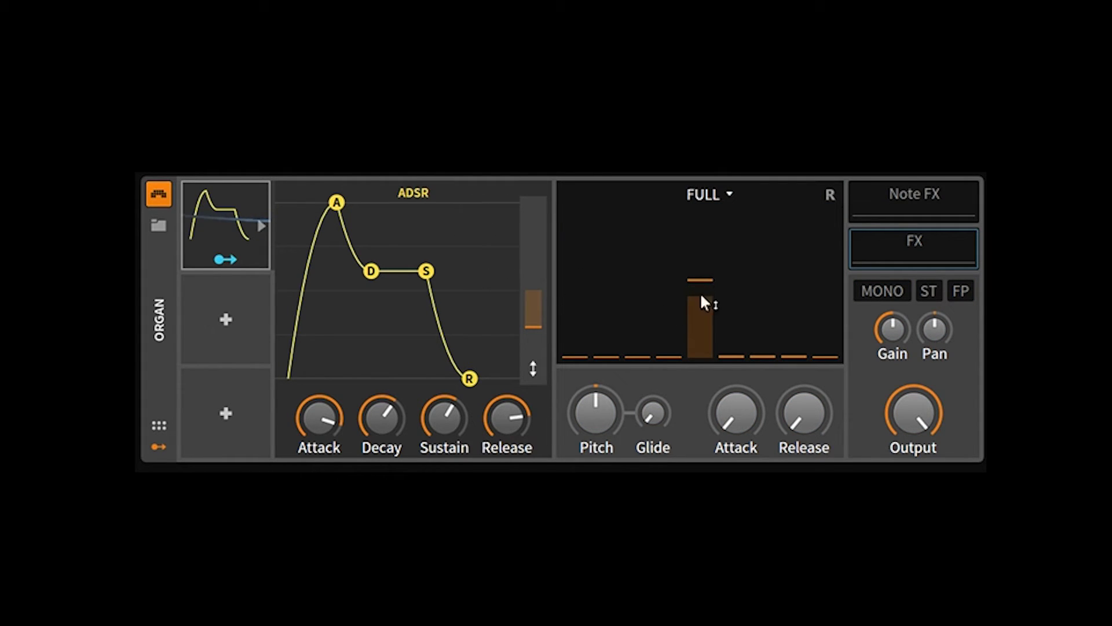
# Step: Set the ADSR modulation depth to about -87% and shorten the release to about 53%
pyautogui.moveTo(537, 329); pyautogui.dragTo(538, 240)
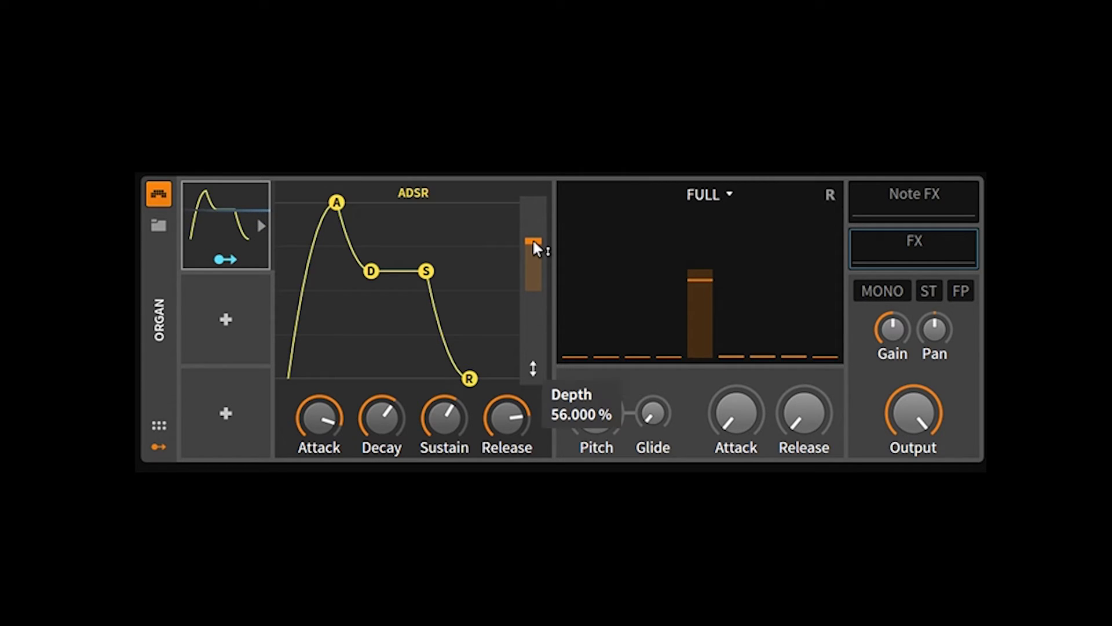
pyautogui.moveTo(534, 242); pyautogui.dragTo(535, 326)
pyautogui.moveTo(534, 327)
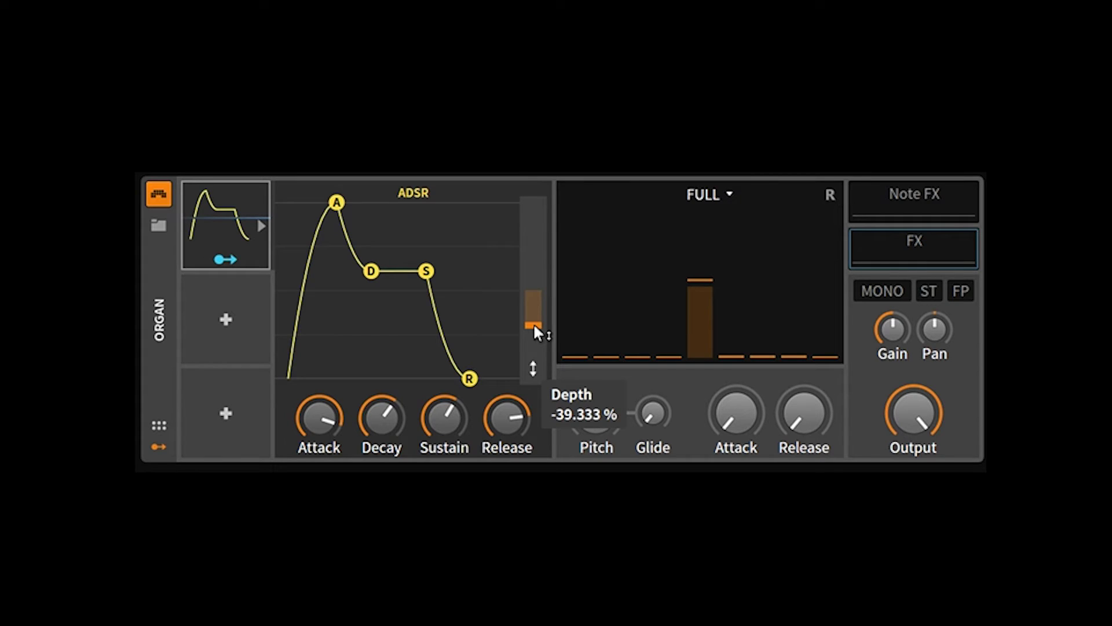
pyautogui.moveTo(533, 322)
pyautogui.mouseDown()
pyautogui.moveTo(533, 199)
pyautogui.moveTo(533, 327)
pyautogui.mouseUp()
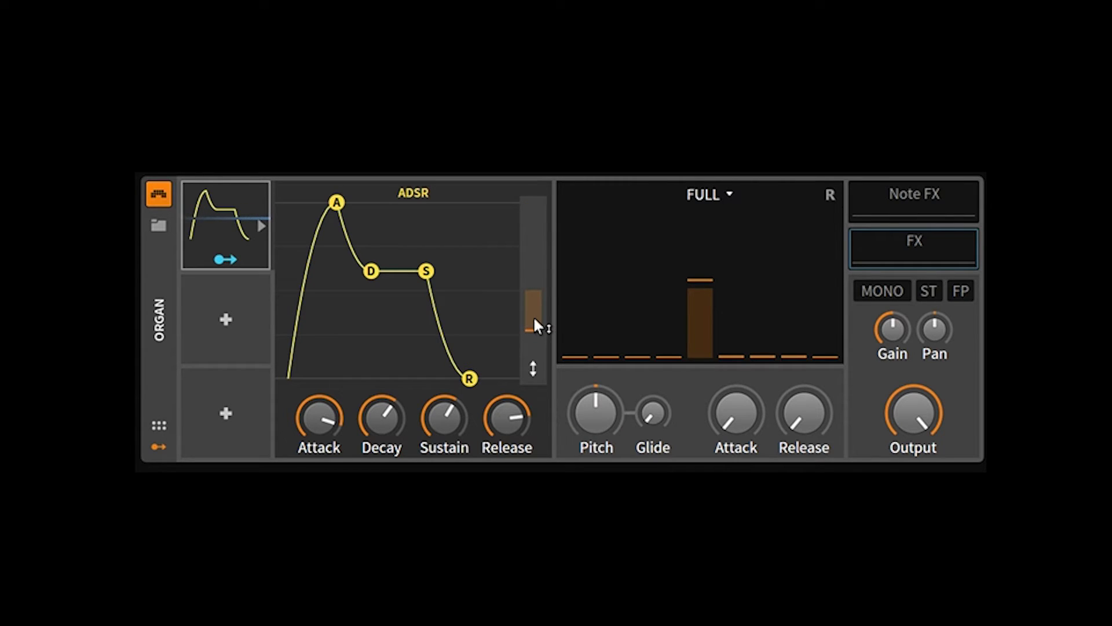
pyautogui.moveTo(534, 319)
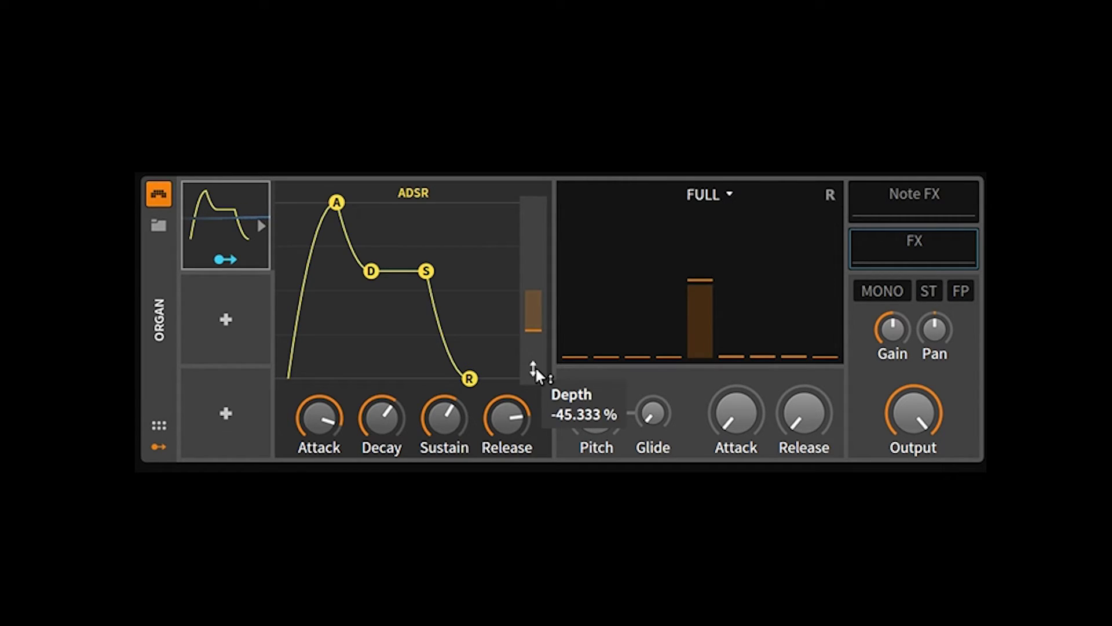
pyautogui.moveTo(533, 368); pyautogui.dragTo(533, 199)
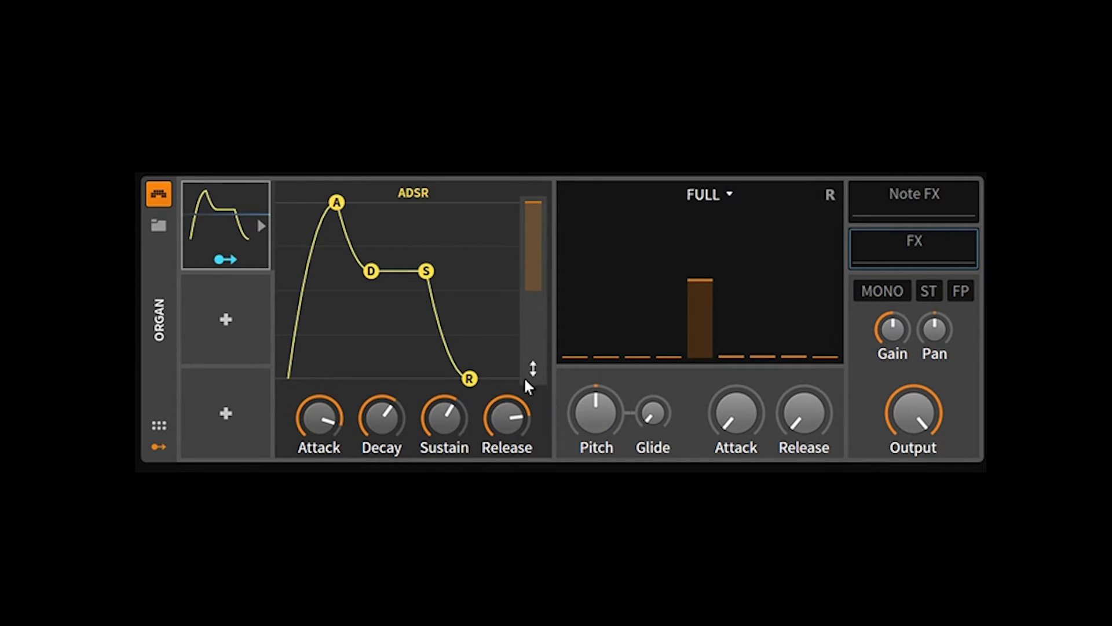
pyautogui.moveTo(529, 373); pyautogui.dragTo(533, 369)
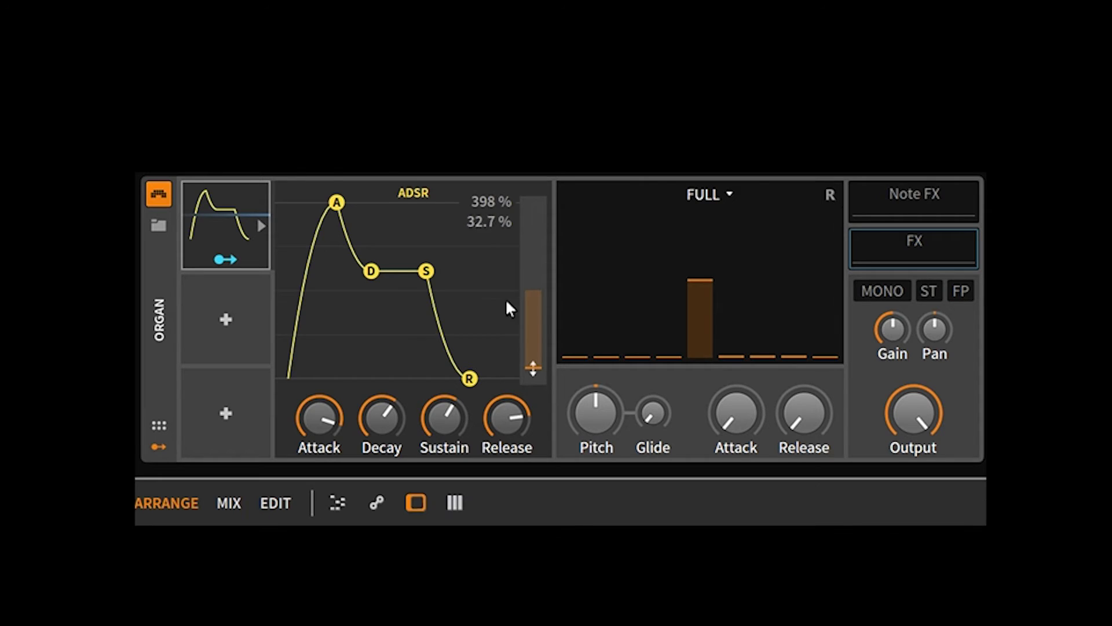
pyautogui.moveTo(505, 414)
pyautogui.mouseDown()
pyautogui.moveTo(505, 438)
pyautogui.moveTo(505, 403)
pyautogui.moveTo(505, 448)
pyautogui.moveTo(505, 393)
pyautogui.mouseUp()
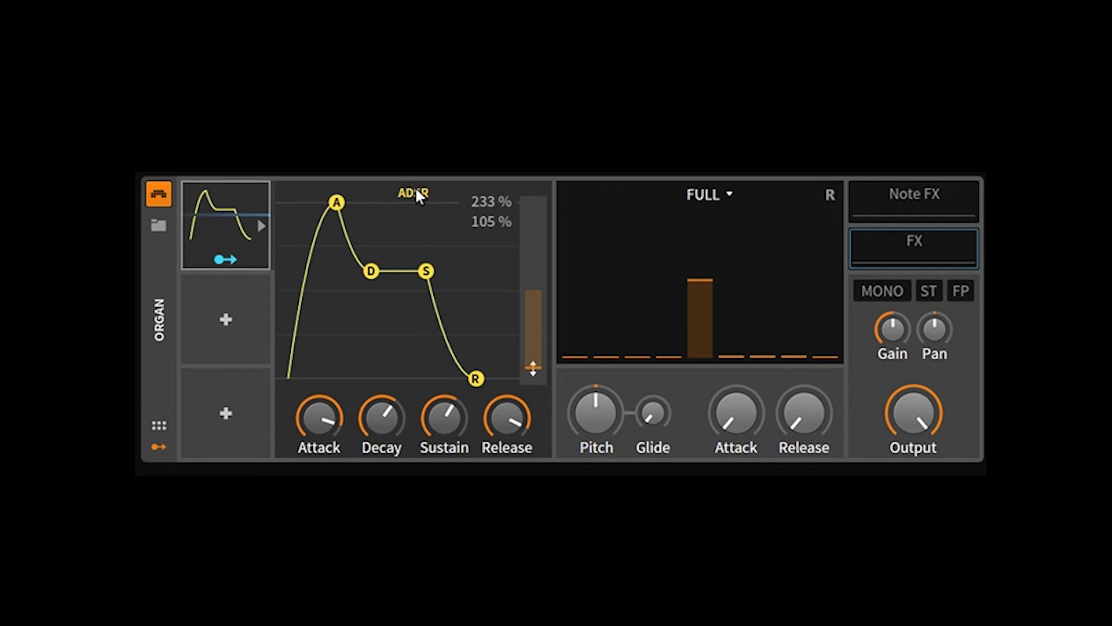
# Step: Add an Envelope modulator and delete the old ADSR device
pyautogui.click(228, 321)
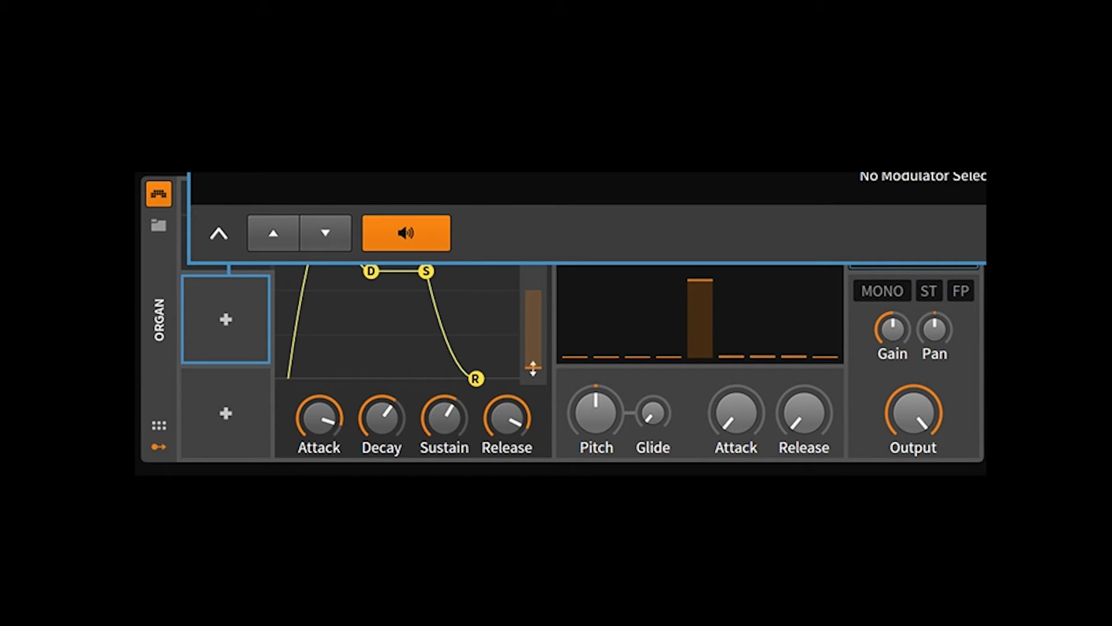
pyautogui.press('Down')
pyautogui.press('Return')
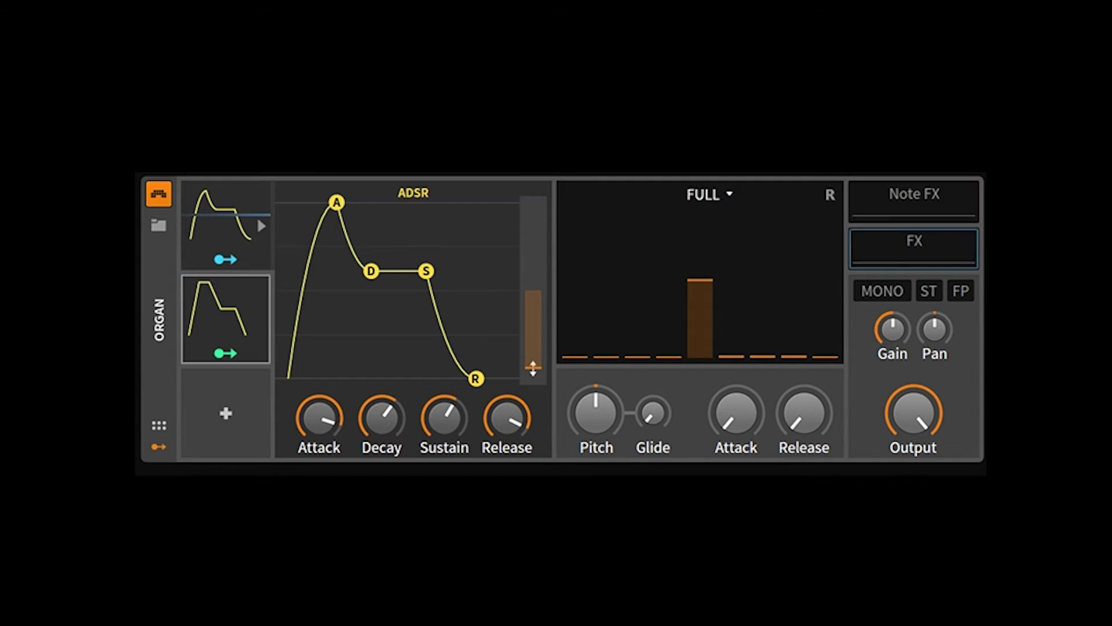
pyautogui.rightClick(228, 231)
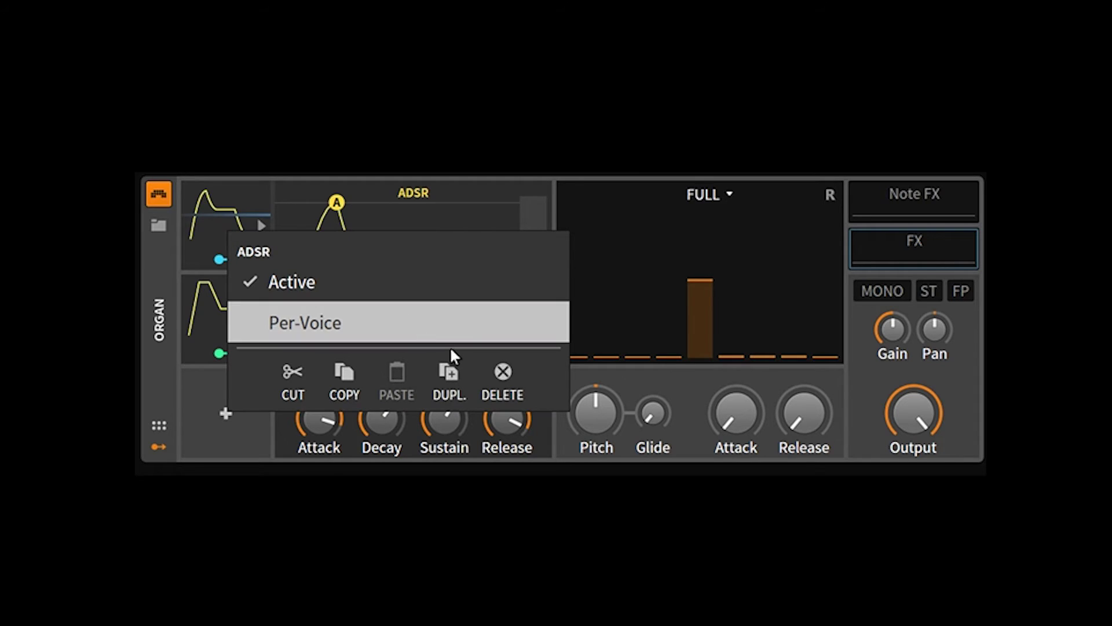
pyautogui.click(503, 378)
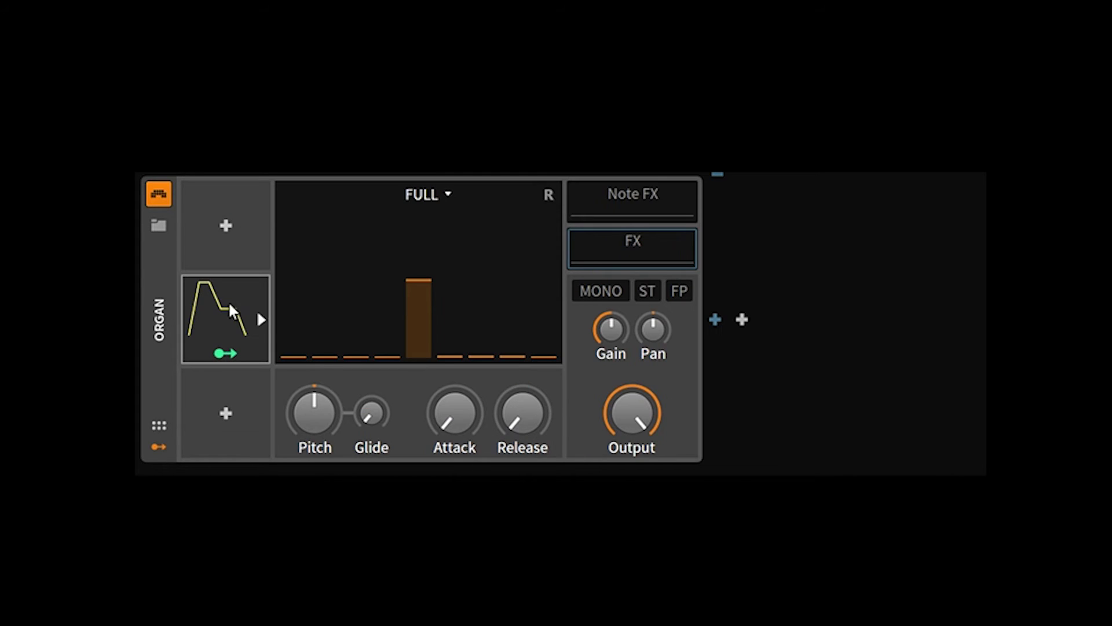
# Step: Move the Envelope to the top slot, zero the 12th drawbar, and map the Envelope to it at +1.00
pyautogui.moveTo(231, 293); pyautogui.dragTo(236, 224)
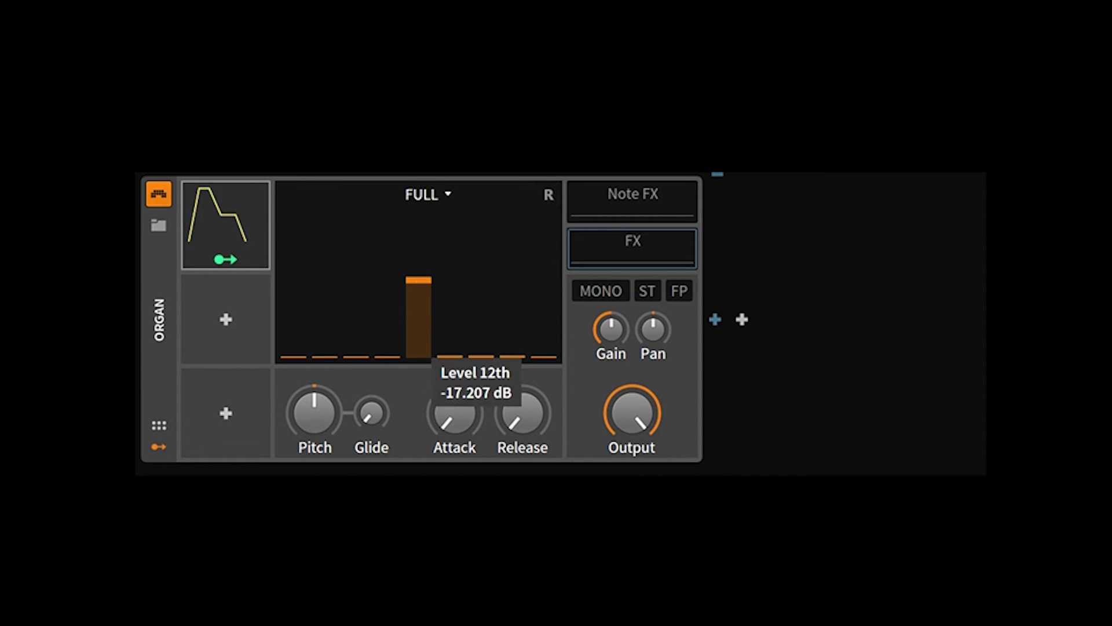
pyautogui.moveTo(418, 279); pyautogui.dragTo(418, 356)
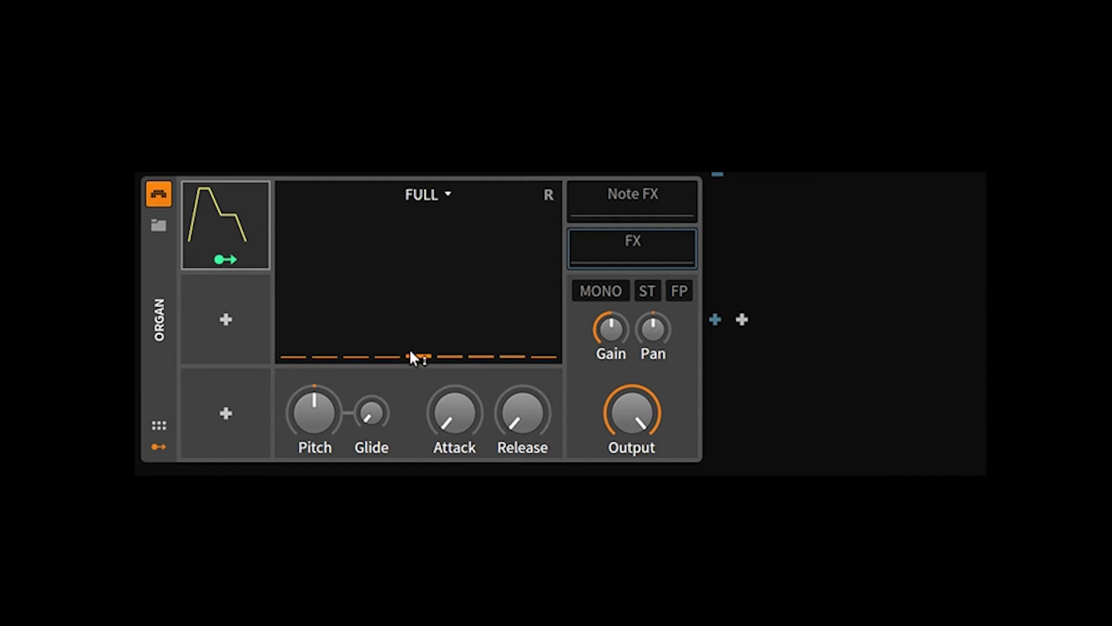
pyautogui.click(230, 266)
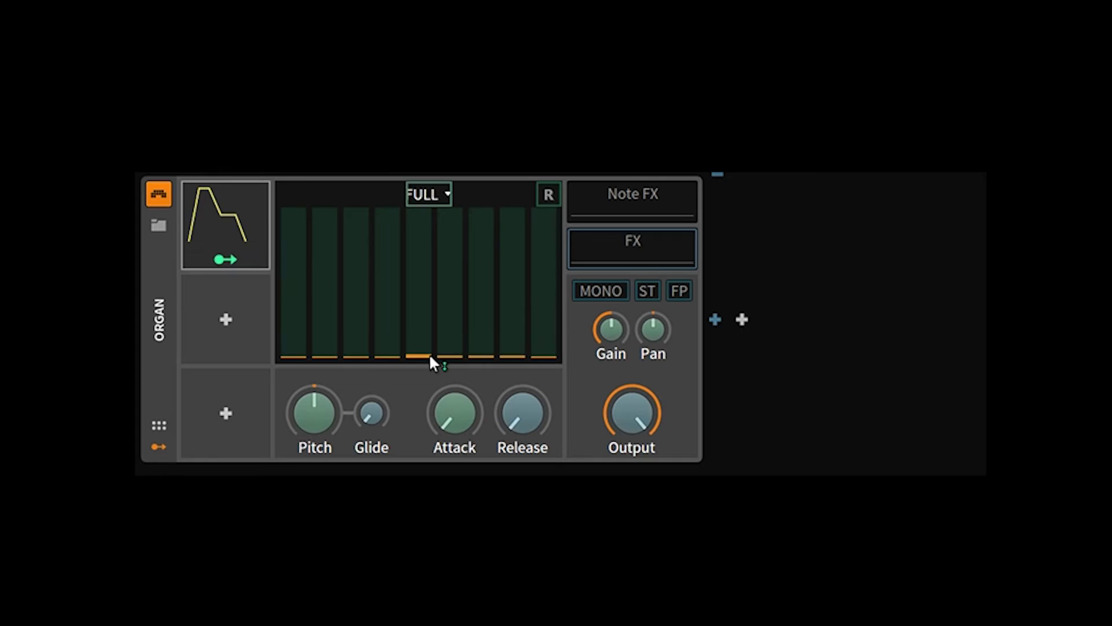
pyautogui.moveTo(429, 353); pyautogui.dragTo(428, 211)
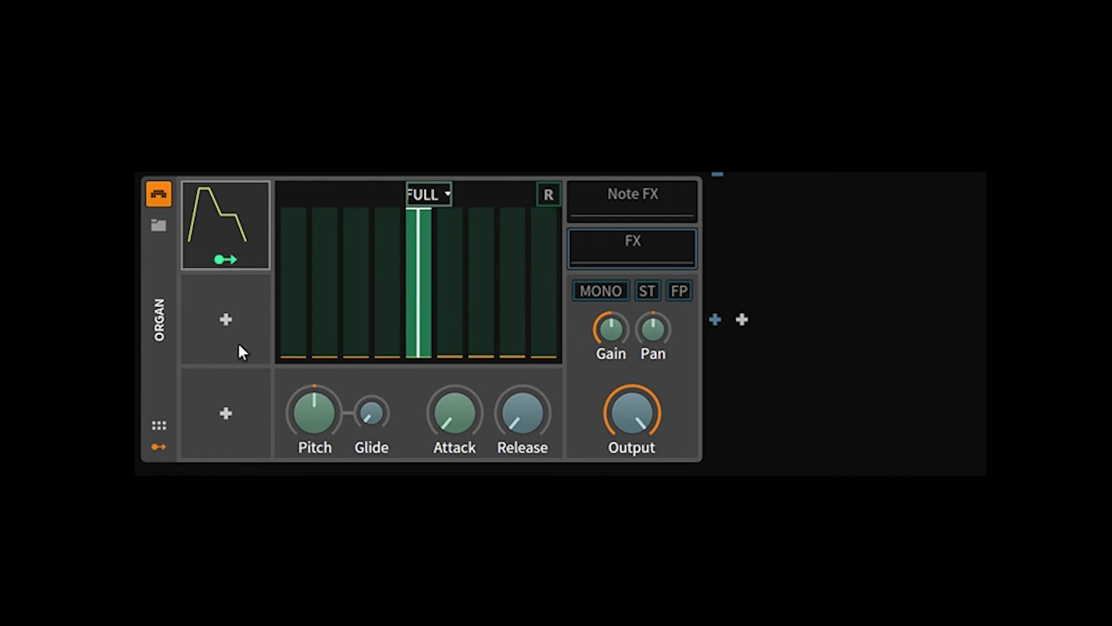
pyautogui.click(221, 260)
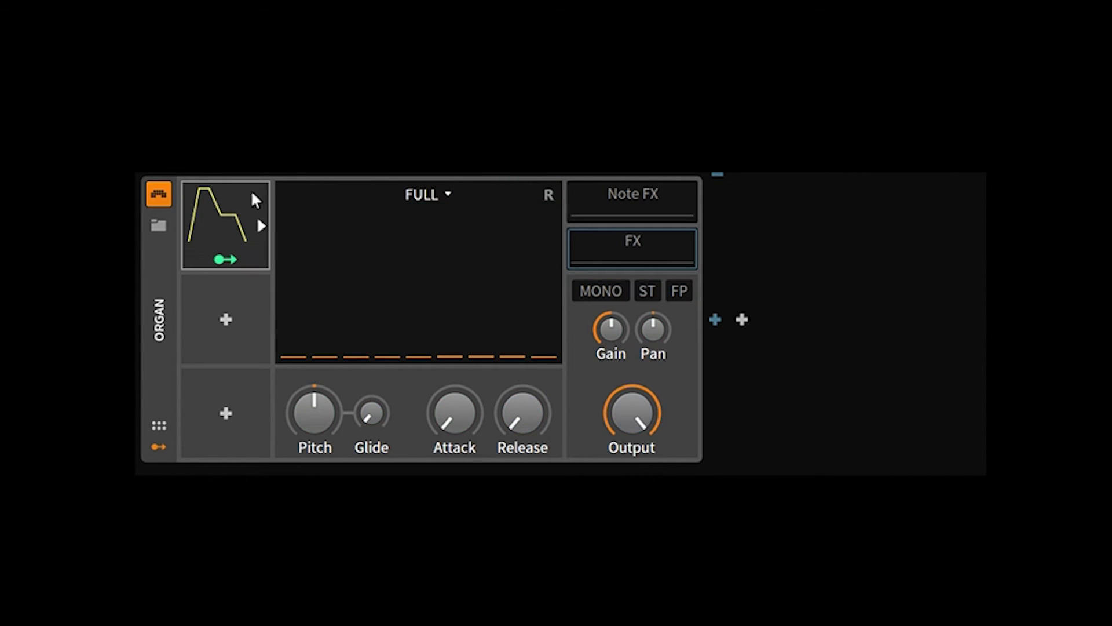
# Step: Expand and collapse the Envelope's AHDSR settings panel to inspect its values
pyautogui.click(259, 224)
pyautogui.click(260, 227)
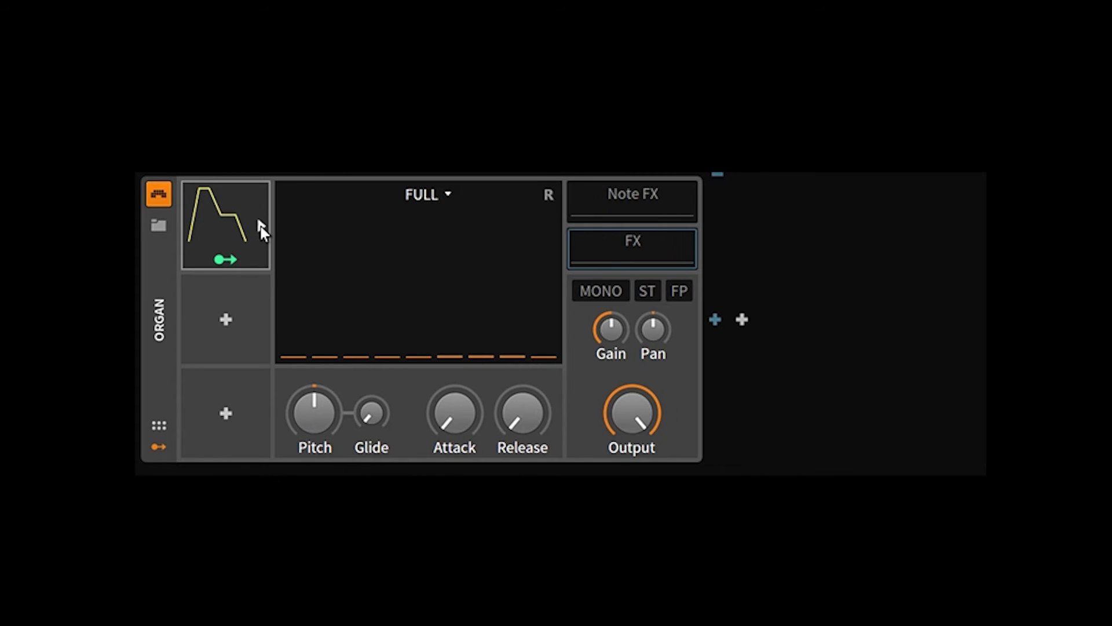
pyautogui.click(209, 235)
pyautogui.click(239, 193)
# Step: Expand the AHDSR panel and try longer and shorter attack times
pyautogui.click(238, 194)
pyautogui.click(218, 230)
pyautogui.click(218, 227)
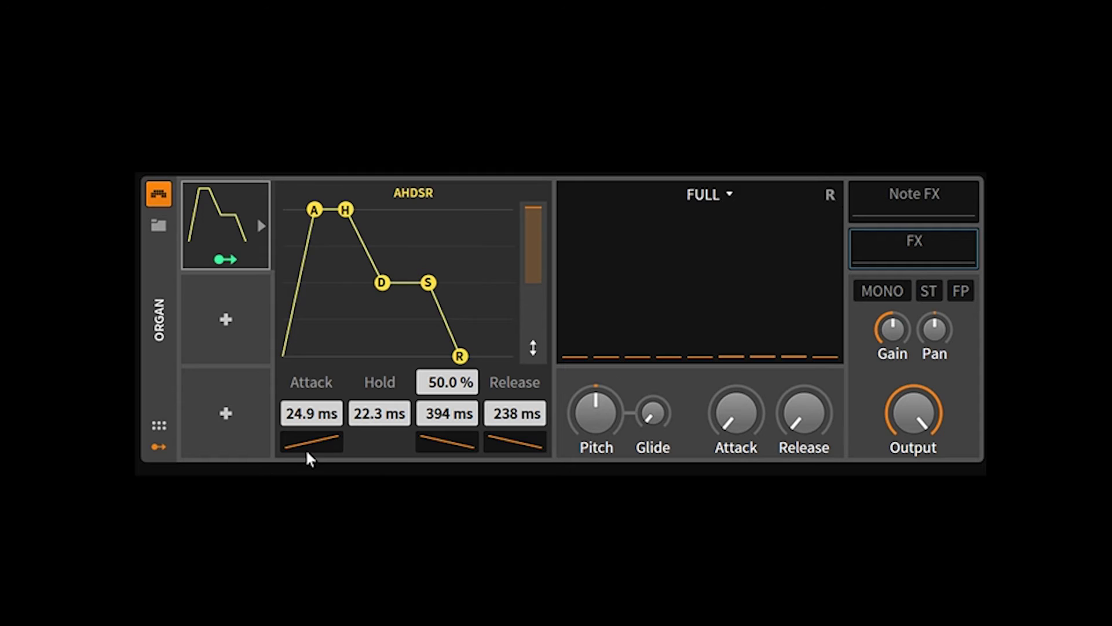
pyautogui.moveTo(307, 428); pyautogui.dragTo(307, 353)
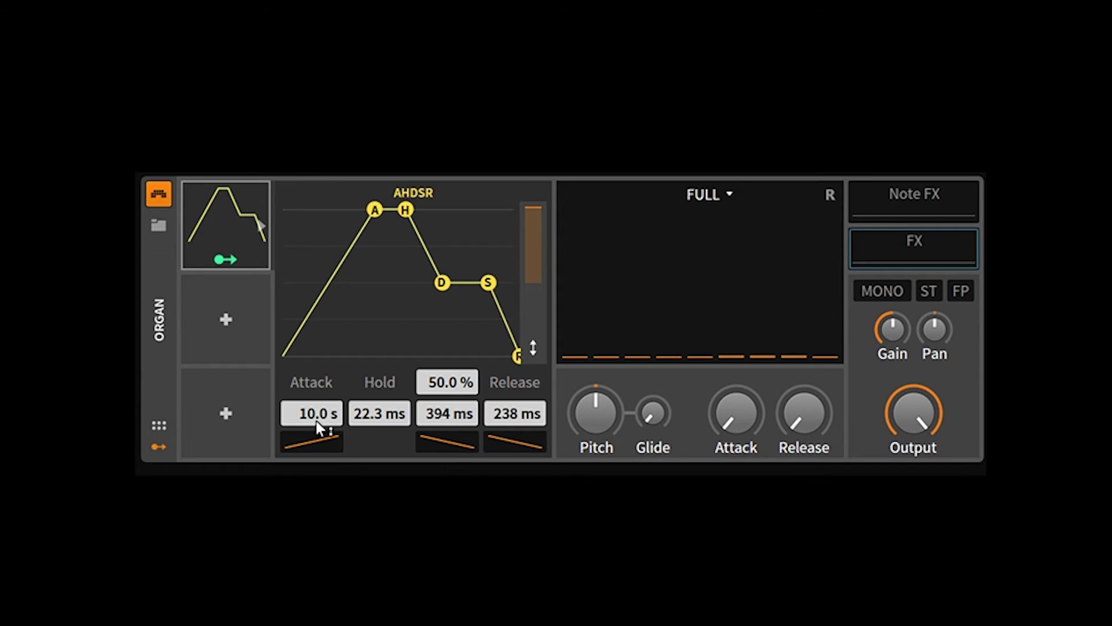
pyautogui.moveTo(328, 413); pyautogui.dragTo(328, 492)
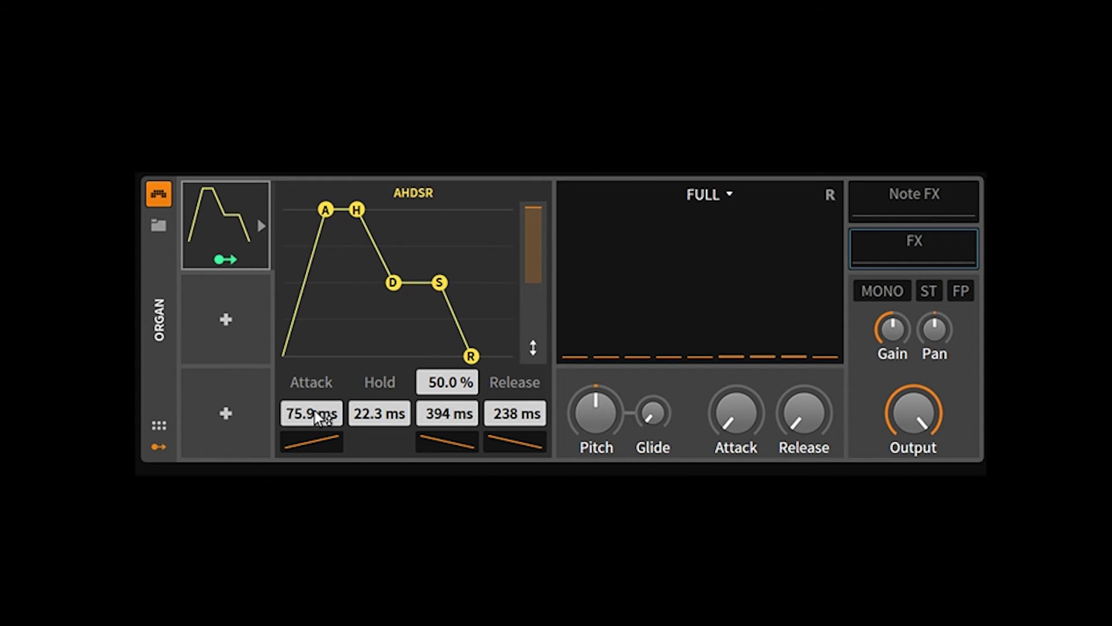
pyautogui.moveTo(314, 421)
pyautogui.mouseDown()
pyautogui.moveTo(314, 329)
pyautogui.moveTo(314, 488)
pyautogui.moveTo(331, 418)
pyautogui.moveTo(366, 376)
pyautogui.moveTo(366, 391)
pyautogui.moveTo(366, 304)
pyautogui.moveTo(361, 415)
pyautogui.moveTo(317, 330)
pyautogui.moveTo(317, 434)
pyautogui.mouseUp()
# Step: Set 4.23 ms curved attack, 851 ms decay, 50.3% sustain and 1.31 s release
pyautogui.moveTo(437, 385); pyautogui.dragTo(437, 358)
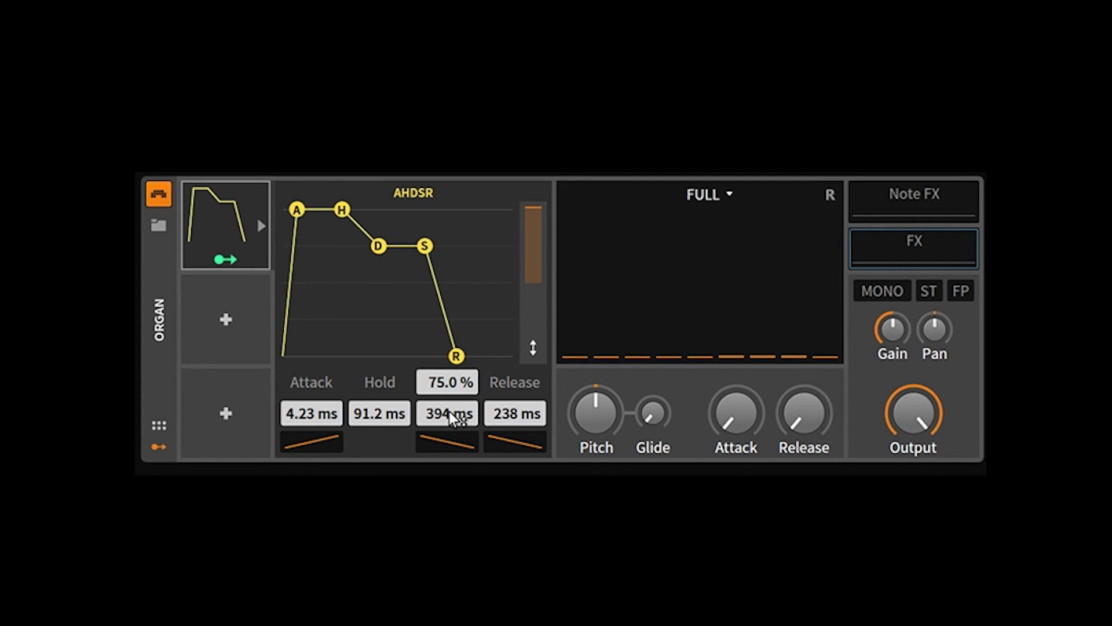
pyautogui.moveTo(453, 417)
pyautogui.mouseDown()
pyautogui.moveTo(453, 370)
pyautogui.moveTo(453, 411)
pyautogui.mouseUp()
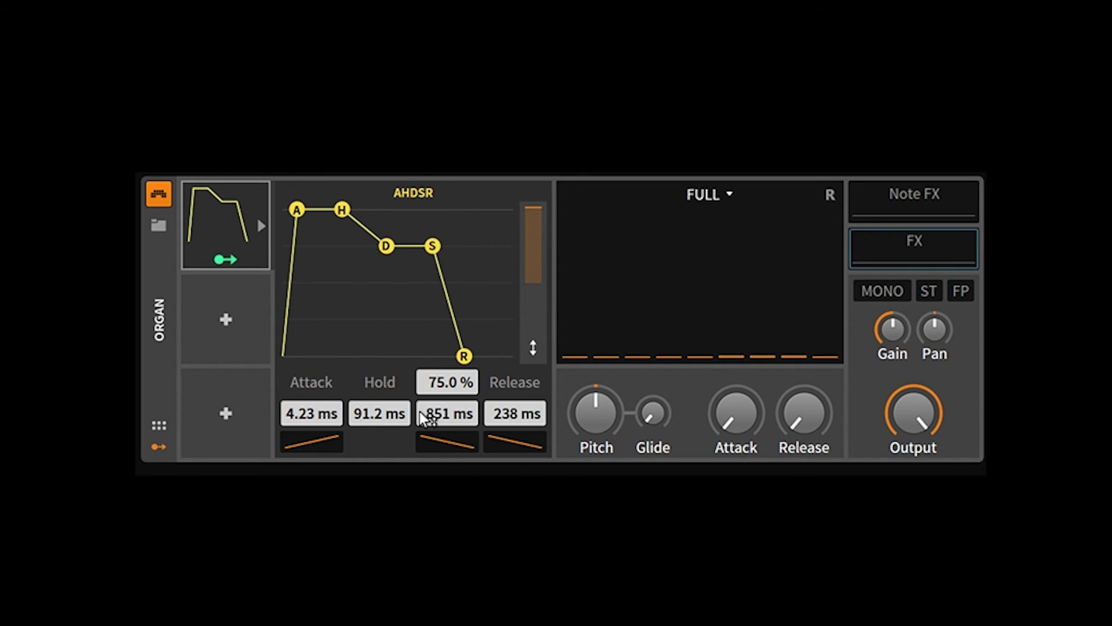
pyautogui.moveTo(513, 411)
pyautogui.mouseDown()
pyautogui.moveTo(514, 370)
pyautogui.moveTo(513, 411)
pyautogui.mouseUp()
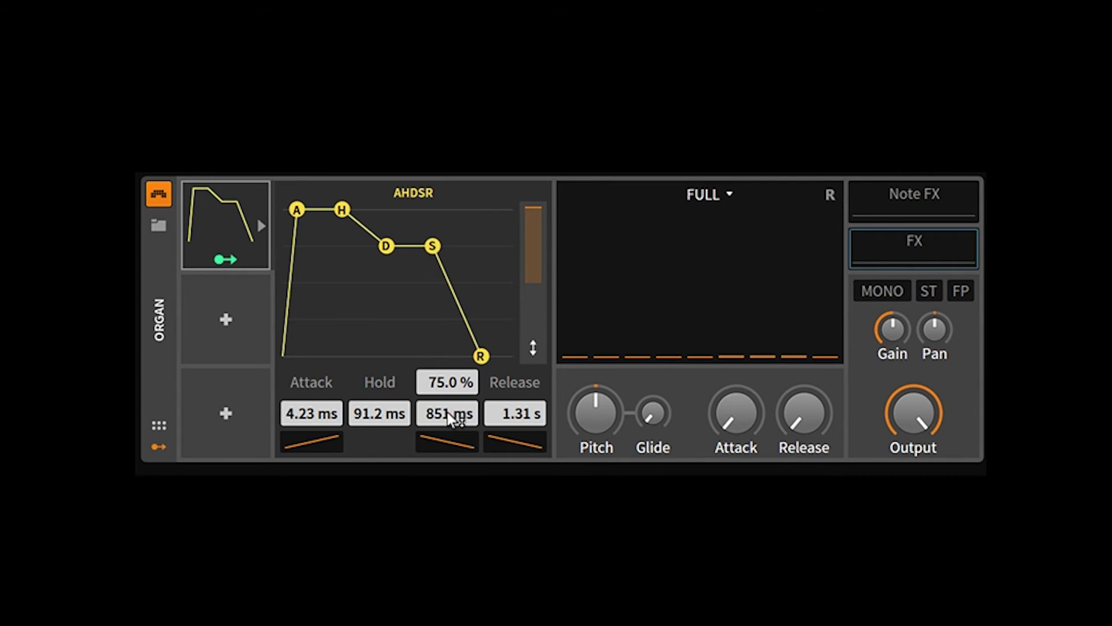
pyautogui.moveTo(447, 387); pyautogui.dragTo(448, 410)
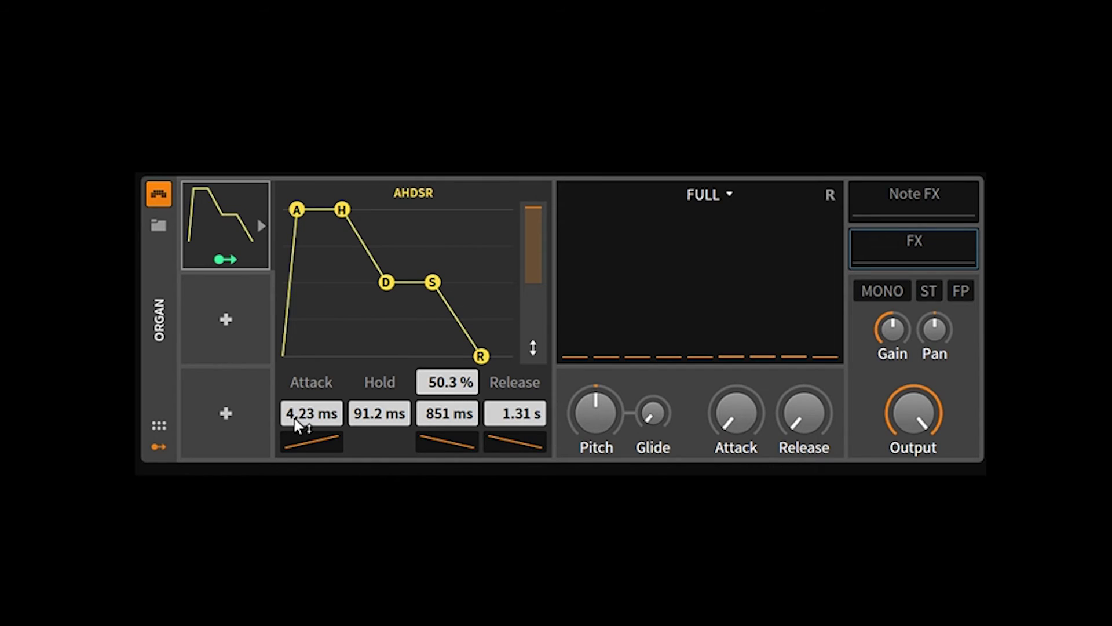
pyautogui.moveTo(311, 440); pyautogui.dragTo(320, 406)
# Step: Curve the decay segment and enter a 5 s attack time
pyautogui.moveTo(452, 440); pyautogui.dragTo(506, 431)
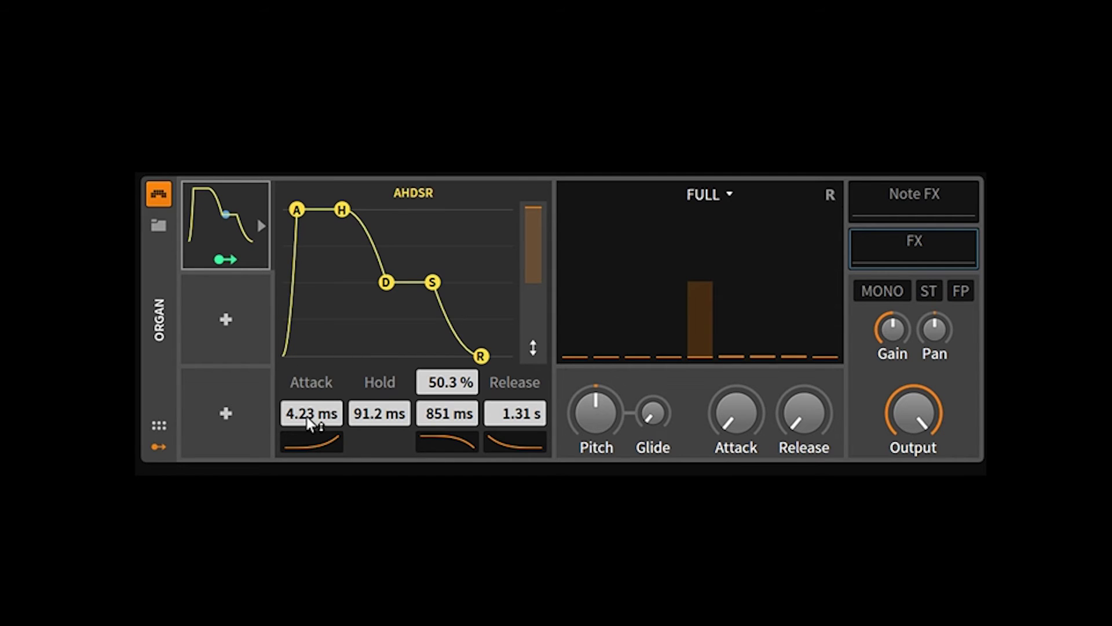
pyautogui.moveTo(307, 416); pyautogui.dragTo(307, 380)
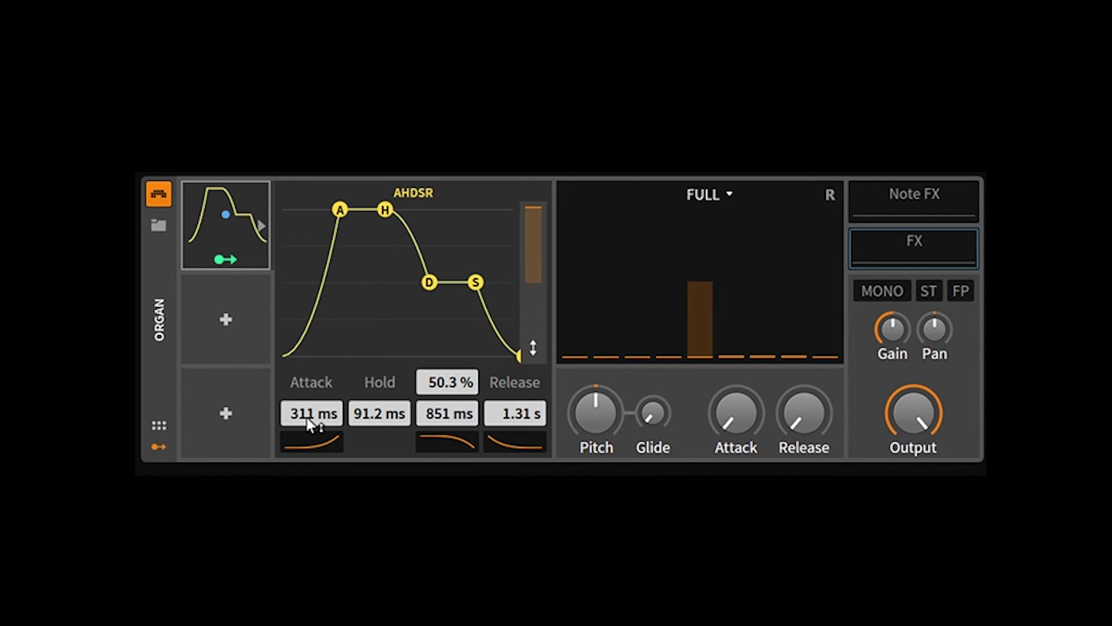
pyautogui.doubleClick(307, 416)
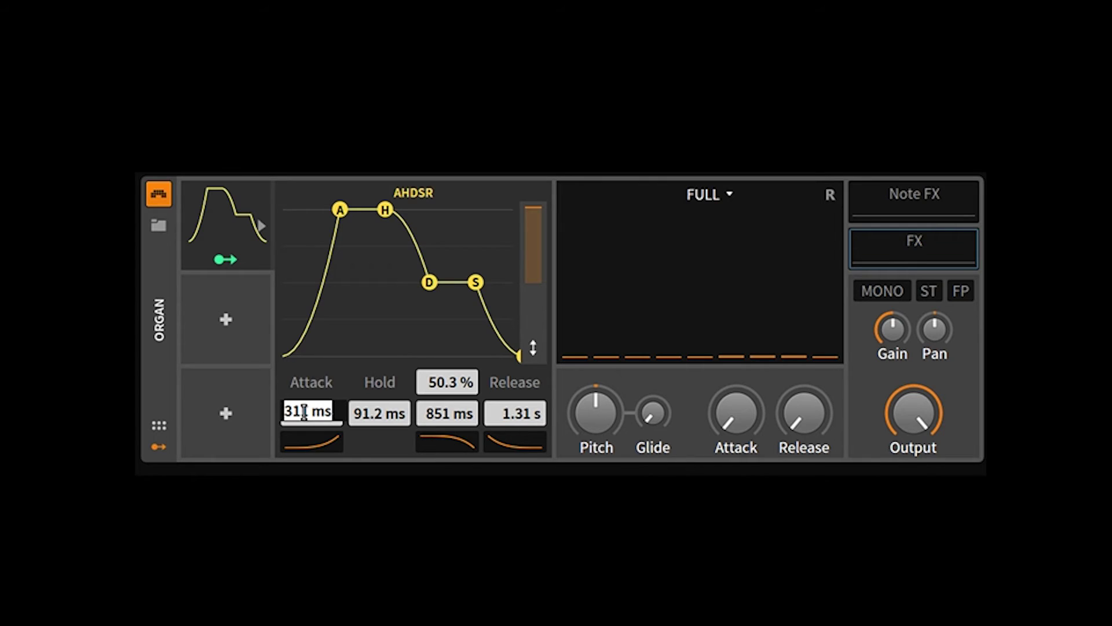
pyautogui.write('5s')
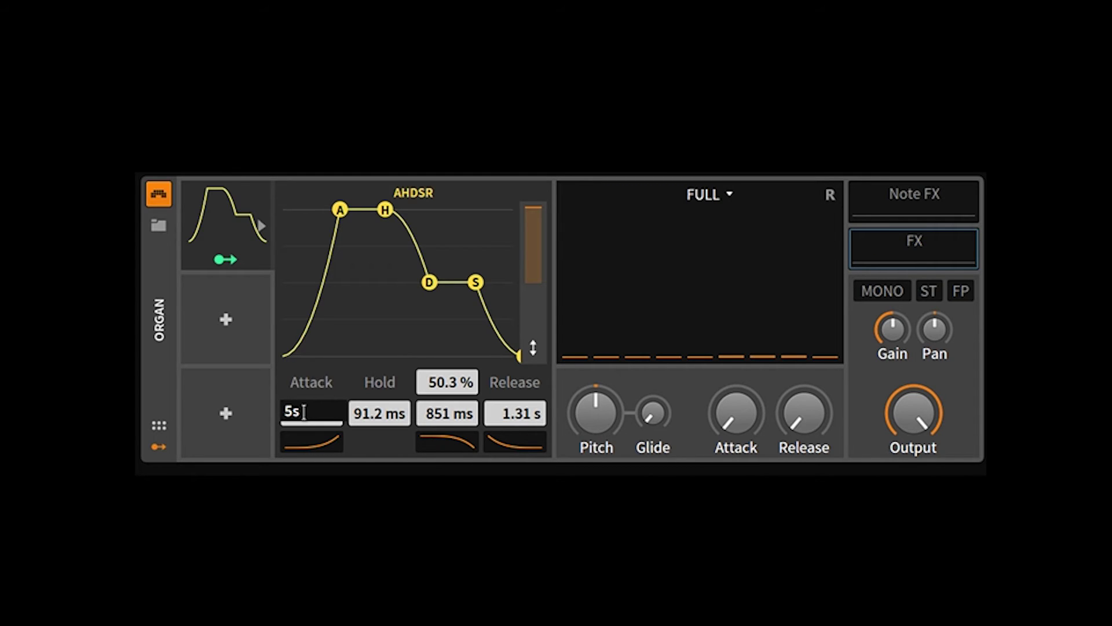
pyautogui.press('Return')
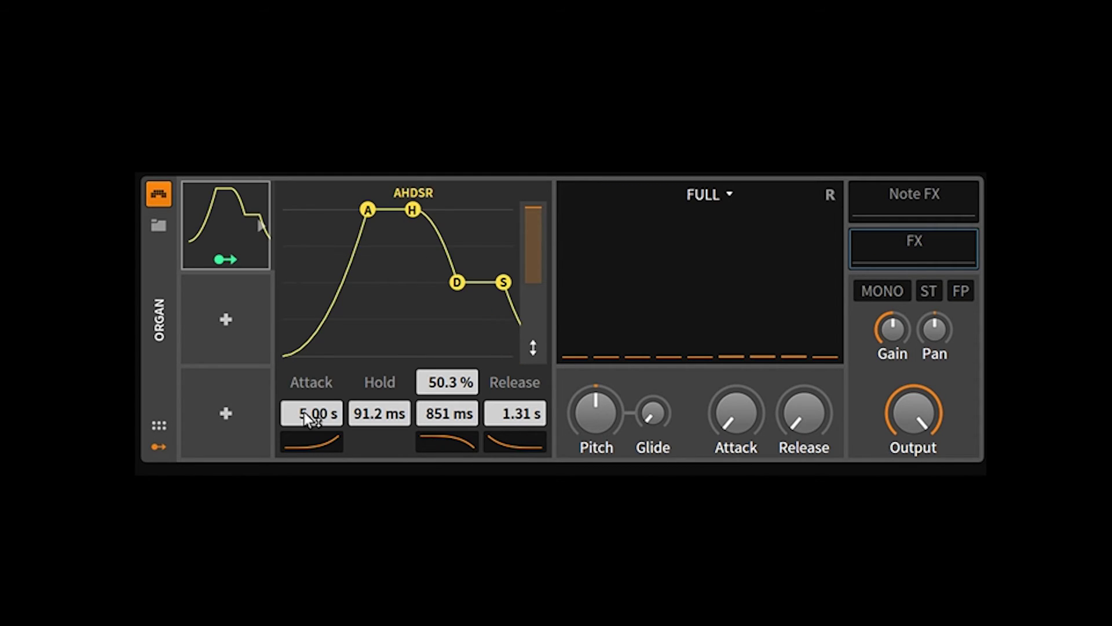
# Step: Enter 1.00 s hold and 2 s decay, then drag the release up to 10.0 s
pyautogui.doubleClick(373, 412)
pyautogui.write('1')
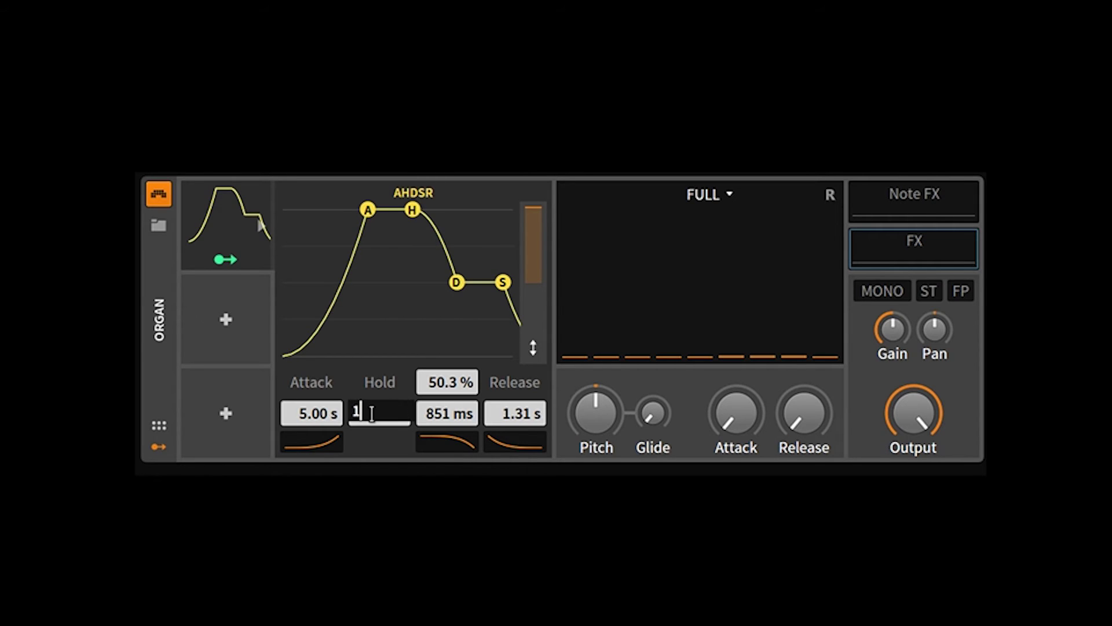
pyautogui.write('.00 s')
pyautogui.press('Return')
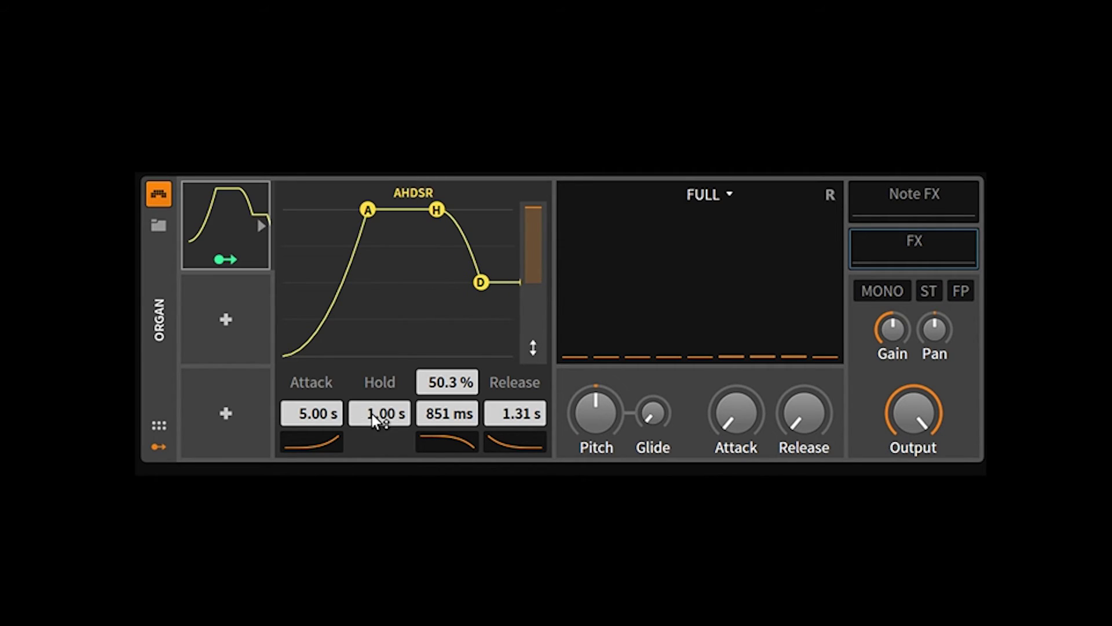
pyautogui.doubleClick(448, 414)
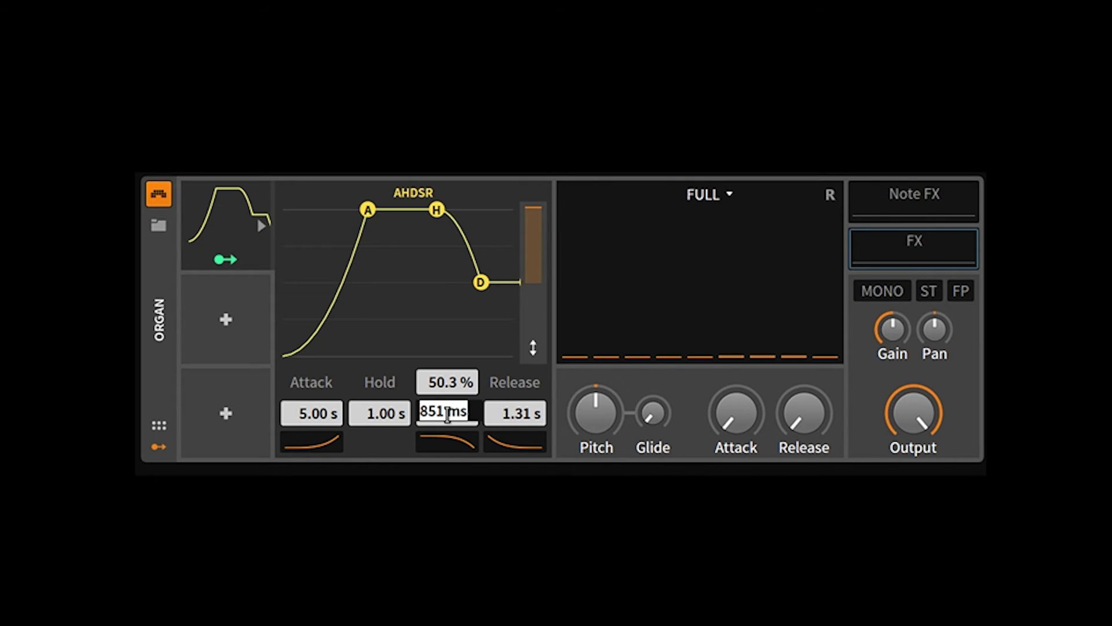
pyautogui.write('2s')
pyautogui.press('Return')
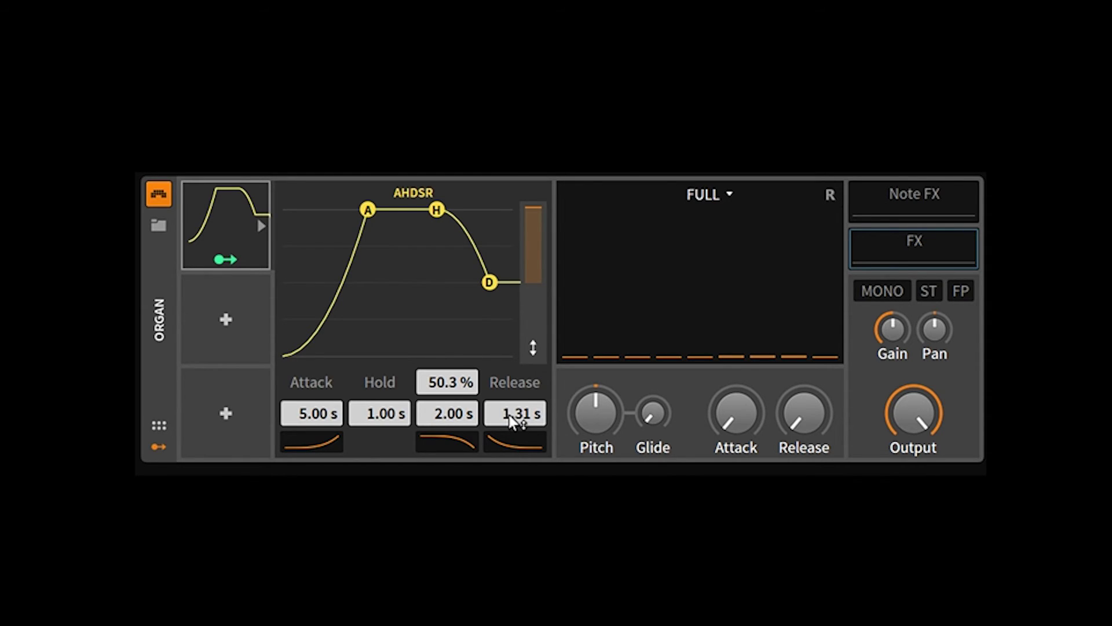
pyautogui.moveTo(509, 421); pyautogui.dragTo(472, 376)
pyautogui.rightClick(233, 239)
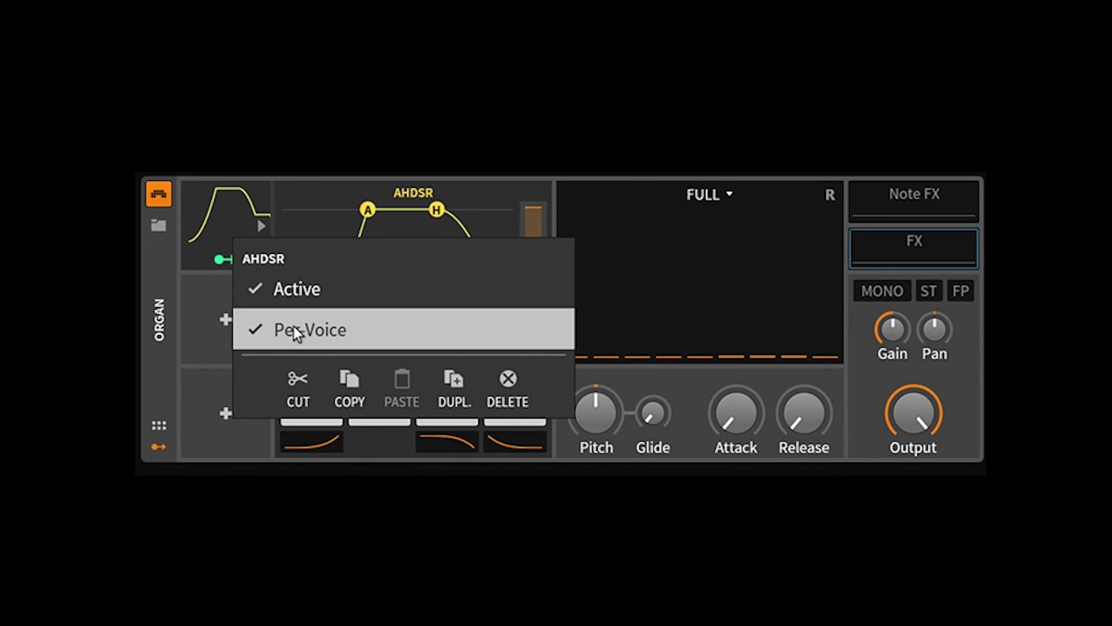
pyautogui.click(245, 227)
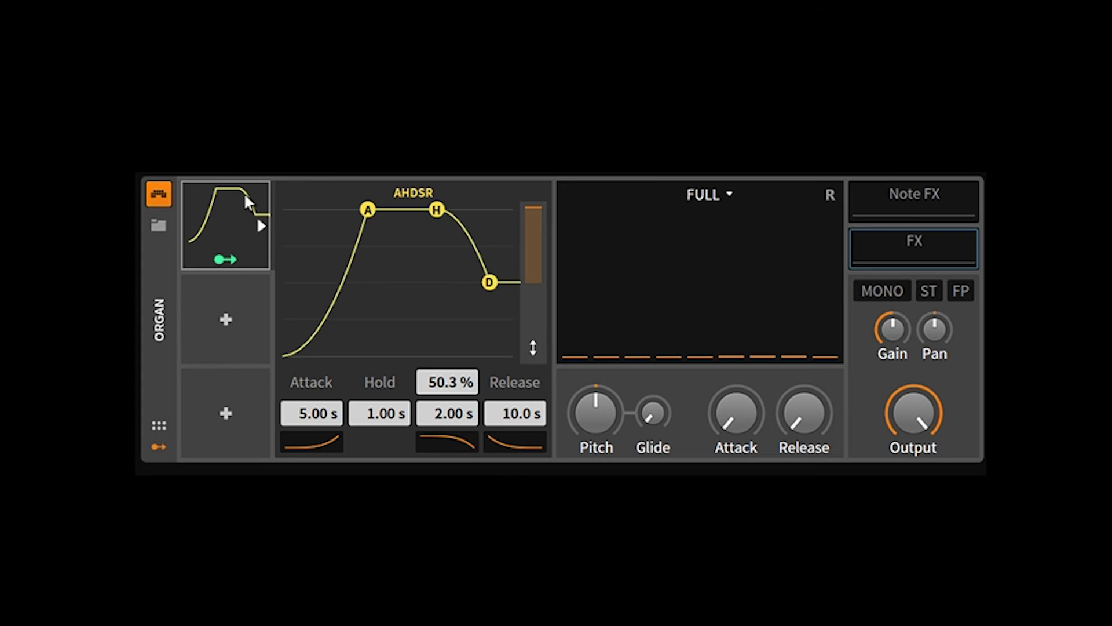
# Step: Untick Per-Voice in the AHDSR modulator's context menu, then reopen the menu to check it
pyautogui.rightClick(228, 224)
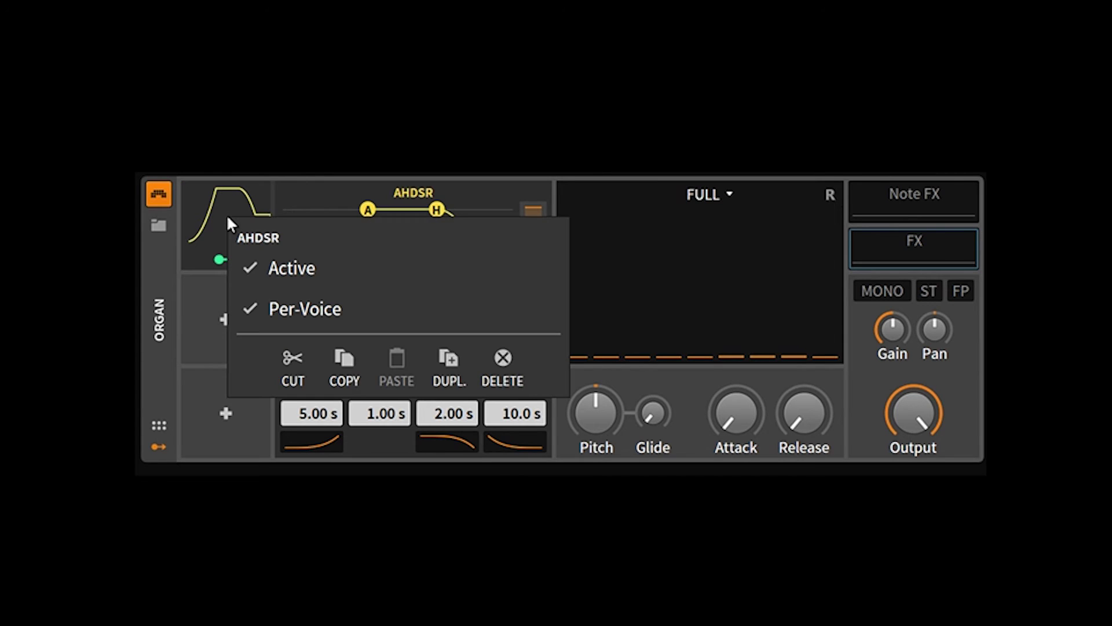
pyautogui.click(285, 316)
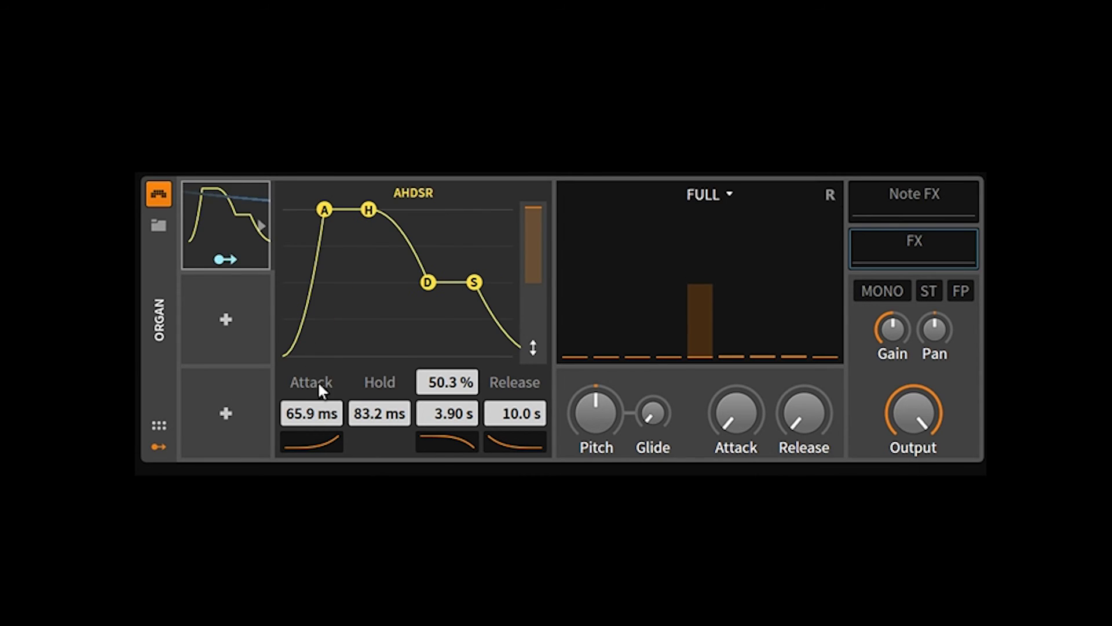
pyautogui.rightClick(226, 232)
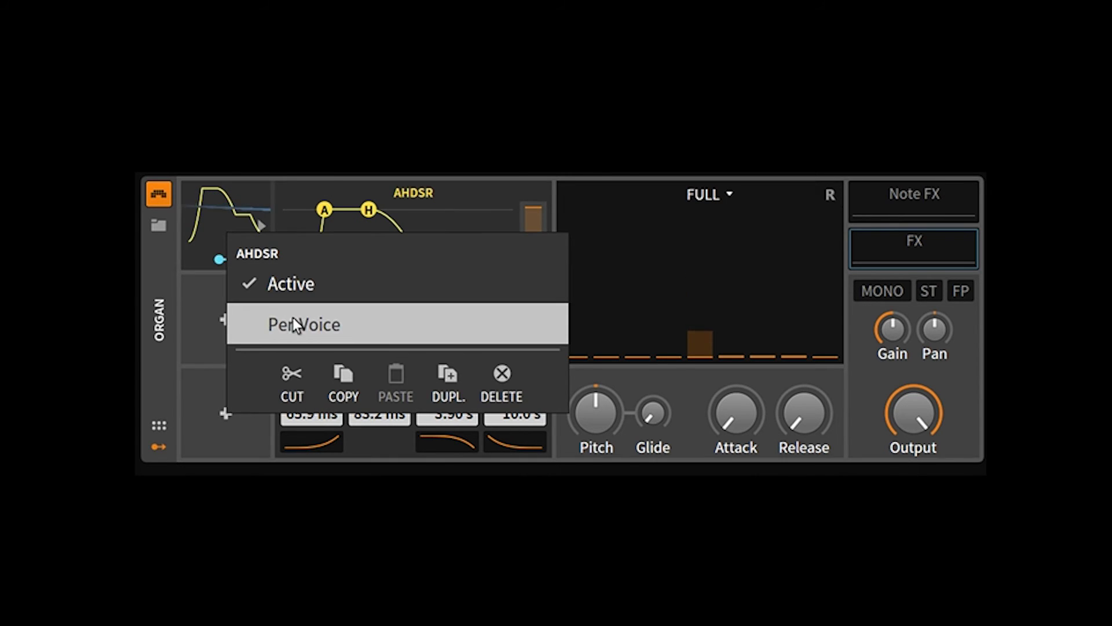
pyautogui.click(213, 231)
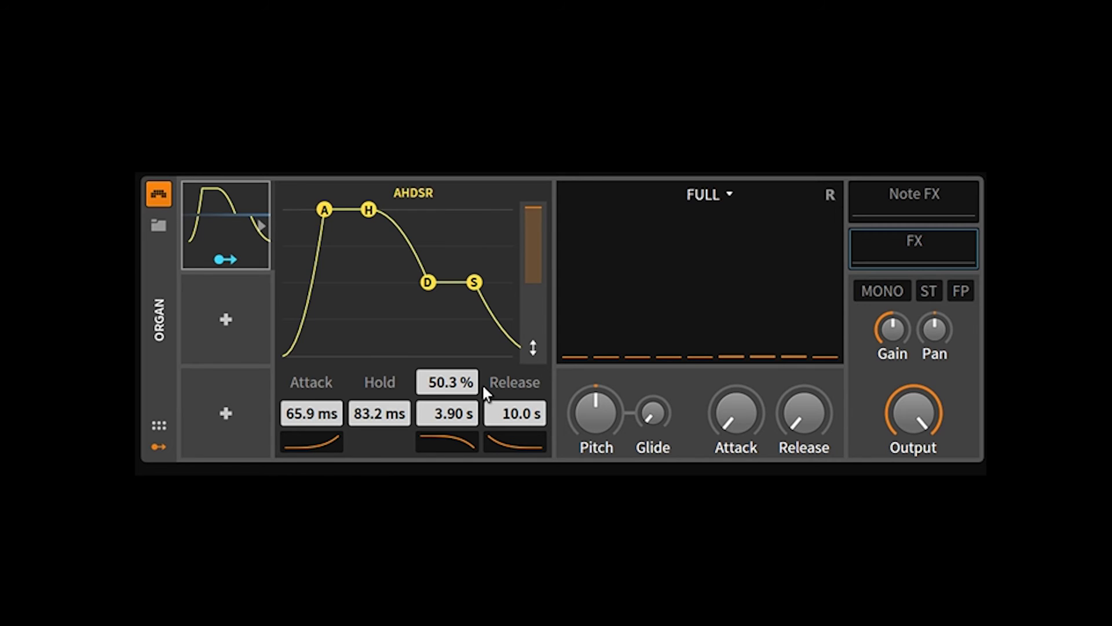
# Step: Enter 2.00 s attack and 1.00 s hold in the AHDSR fields
pyautogui.doubleClick(302, 416)
pyautogui.write('2')
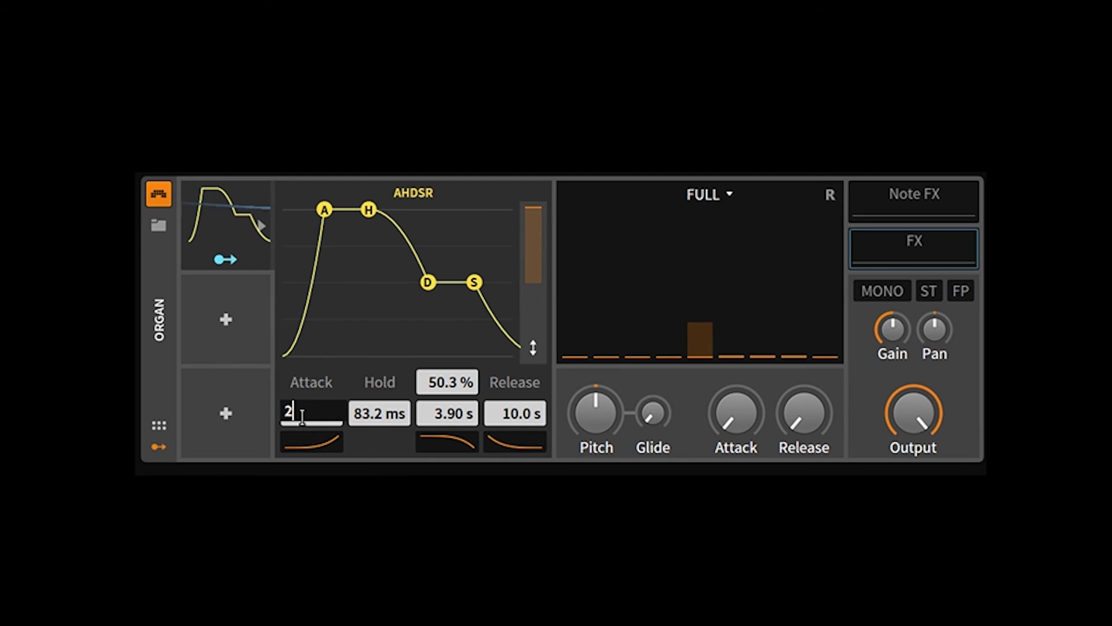
pyautogui.write('.00 s')
pyautogui.press('Return')
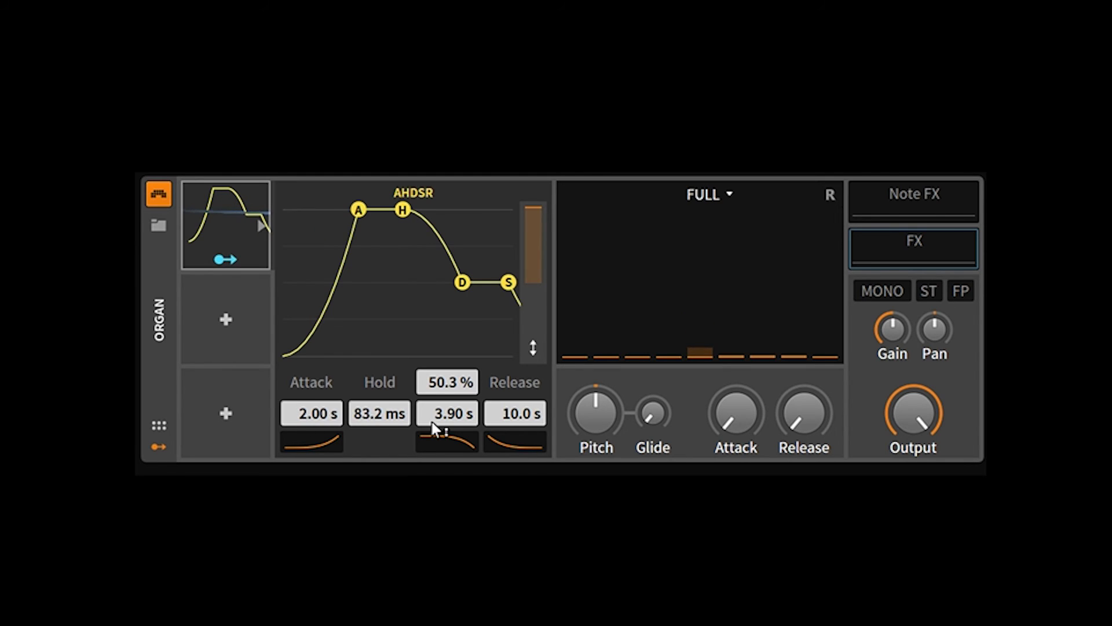
pyautogui.doubleClick(379, 414)
pyautogui.write('1')
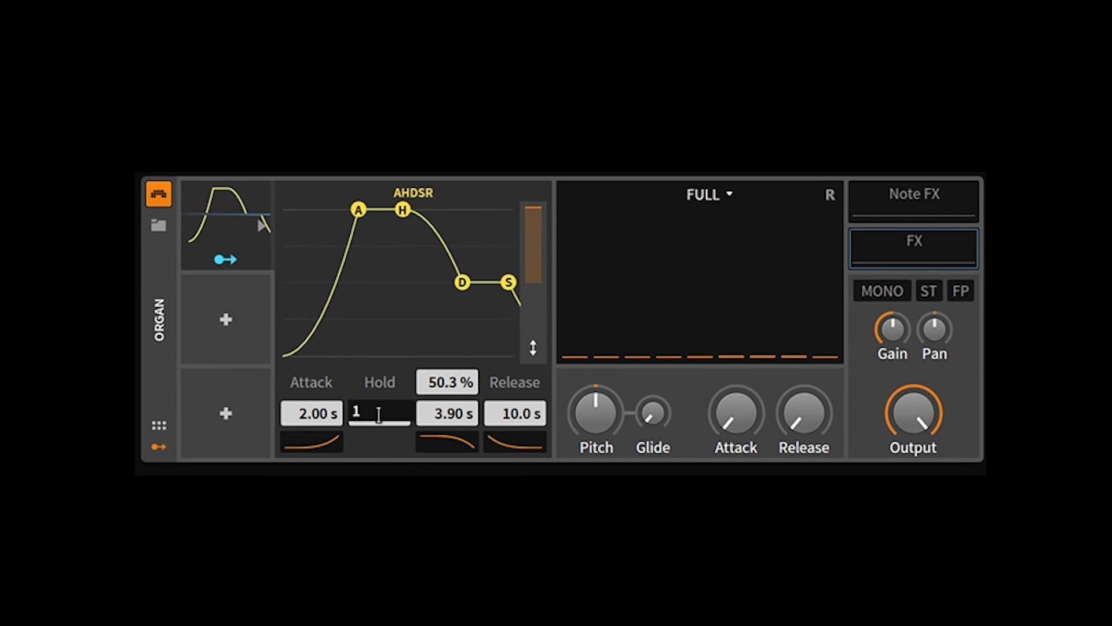
pyautogui.write('.00 s')
pyautogui.press('Return')
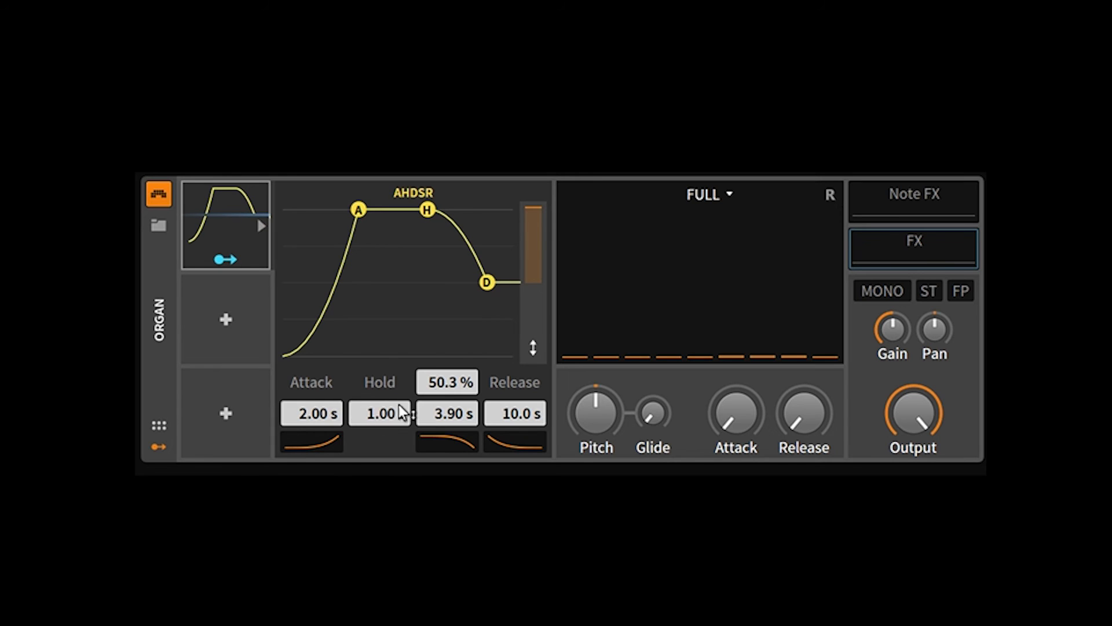
# Step: Set the AHDSR sustain level to 70%
pyautogui.doubleClick(448, 381)
pyautogui.write('5')
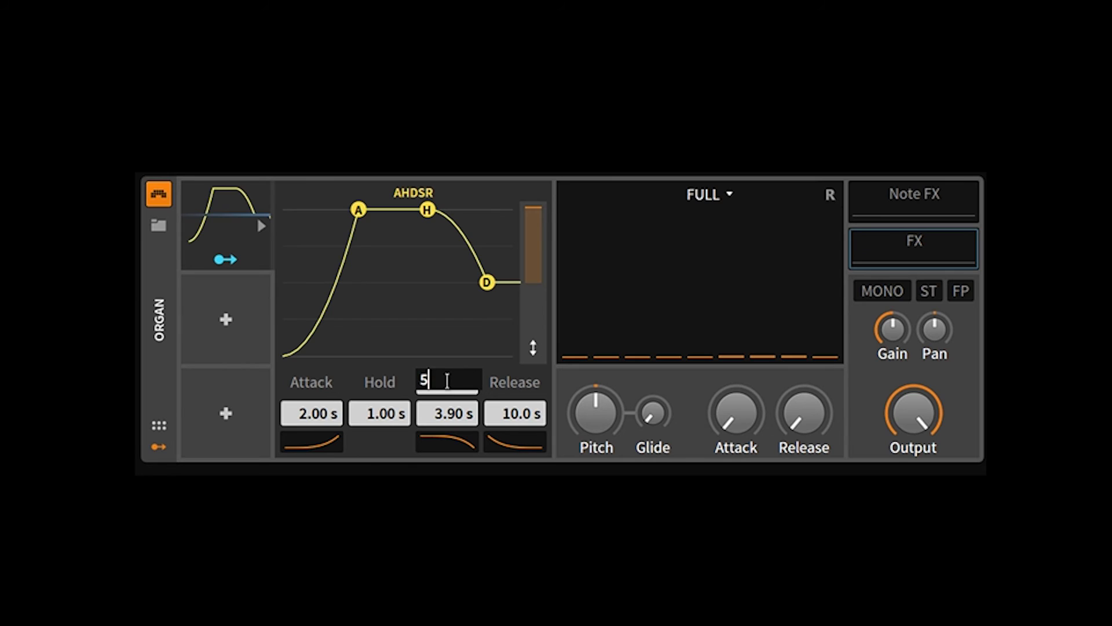
pyautogui.press('BackSpace')
pyautogui.write('70.')
pyautogui.press('Return')
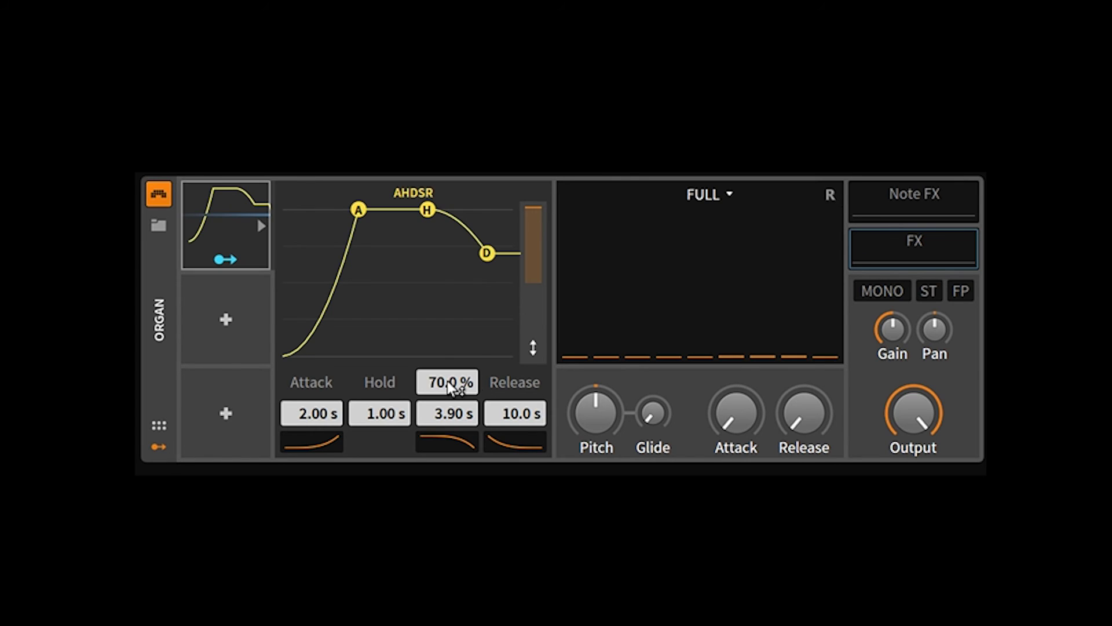
# Step: Set the AHDSR decay to 2 s and the release to 4 s
pyautogui.doubleClick(440, 413)
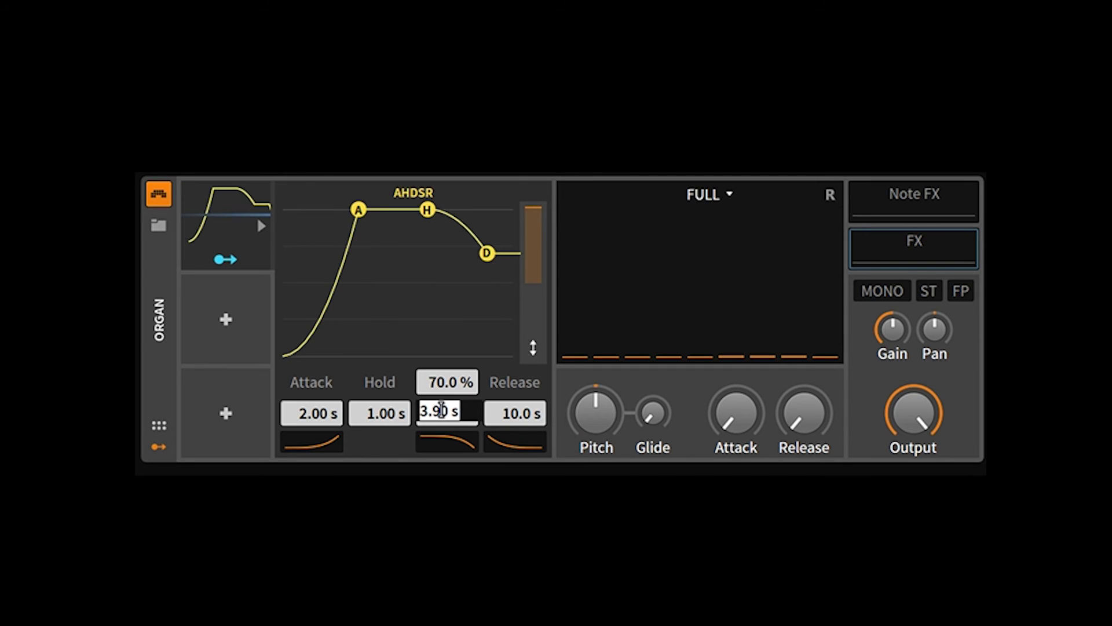
pyautogui.write('2')
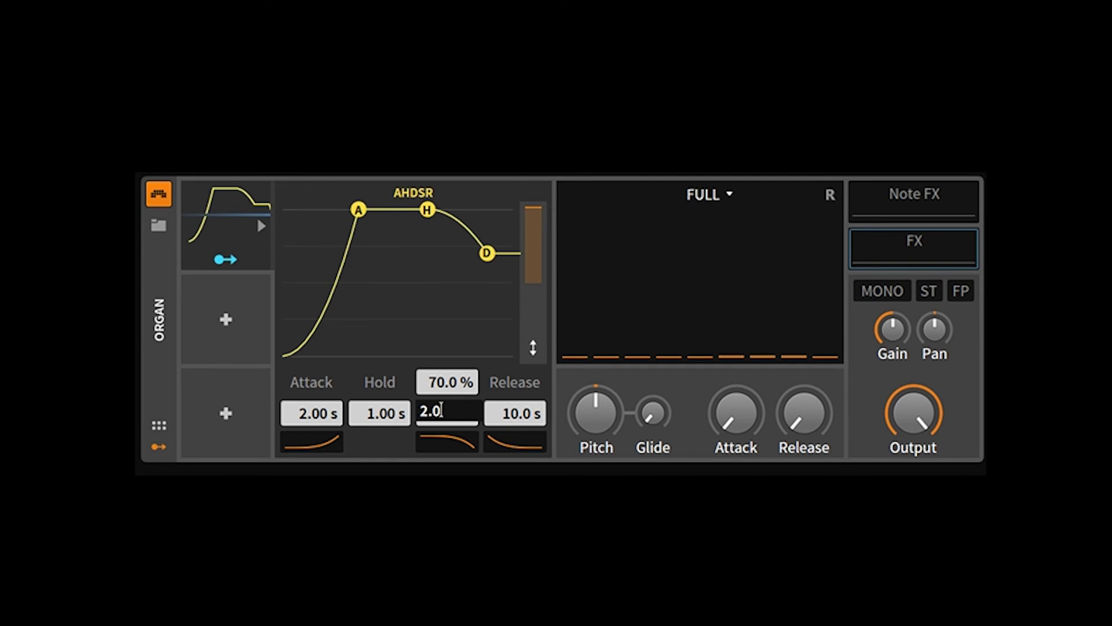
pyautogui.press('Return')
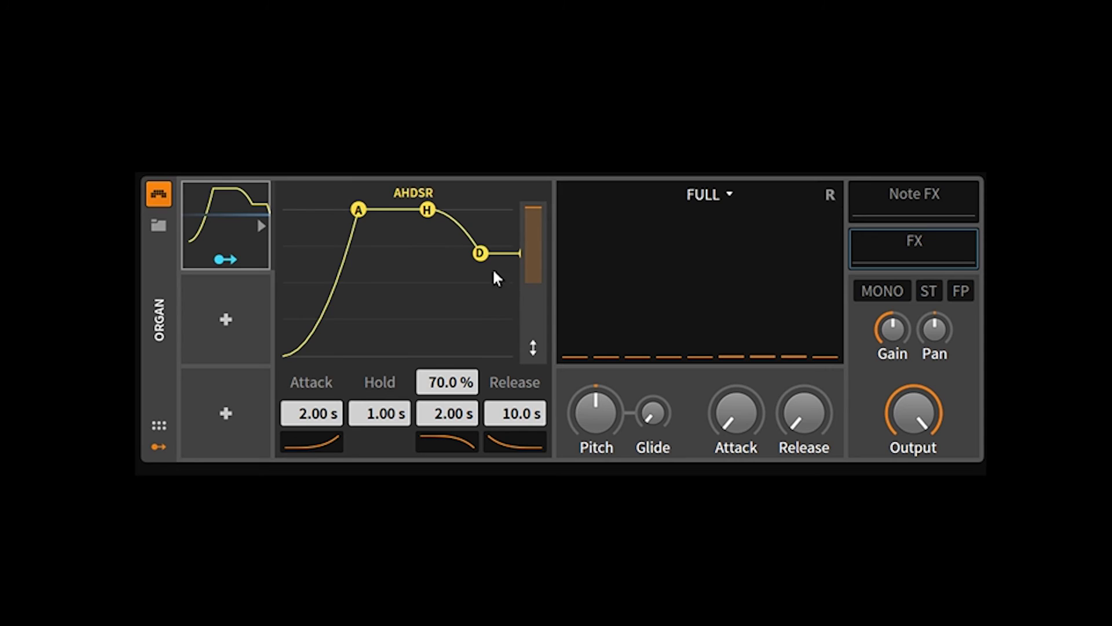
pyautogui.doubleClick(521, 413)
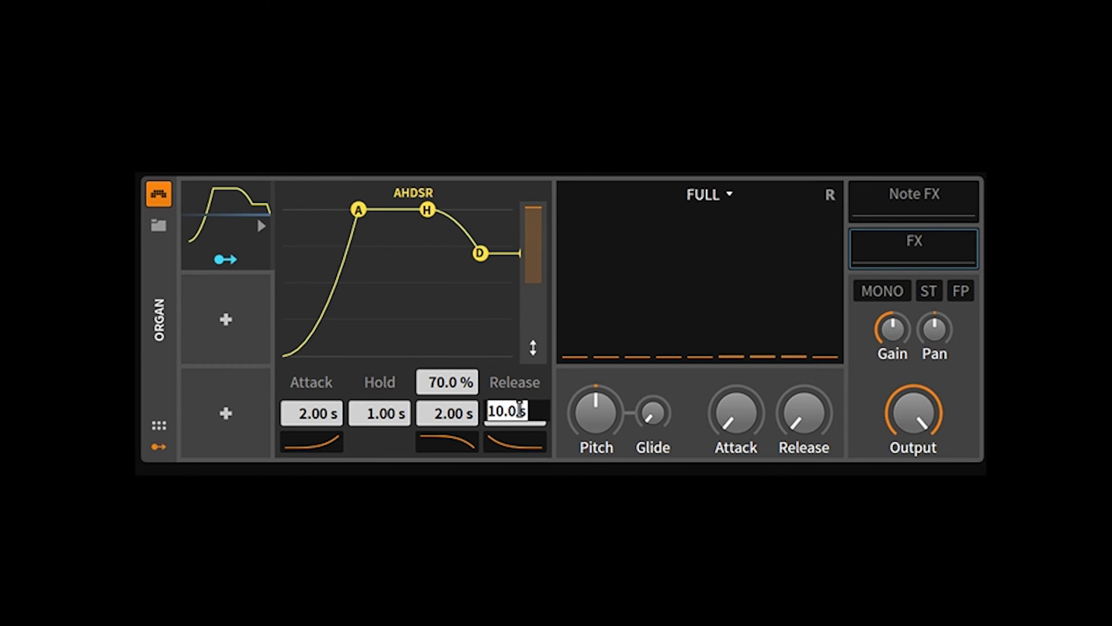
pyautogui.write('4')
pyautogui.press('Escape')
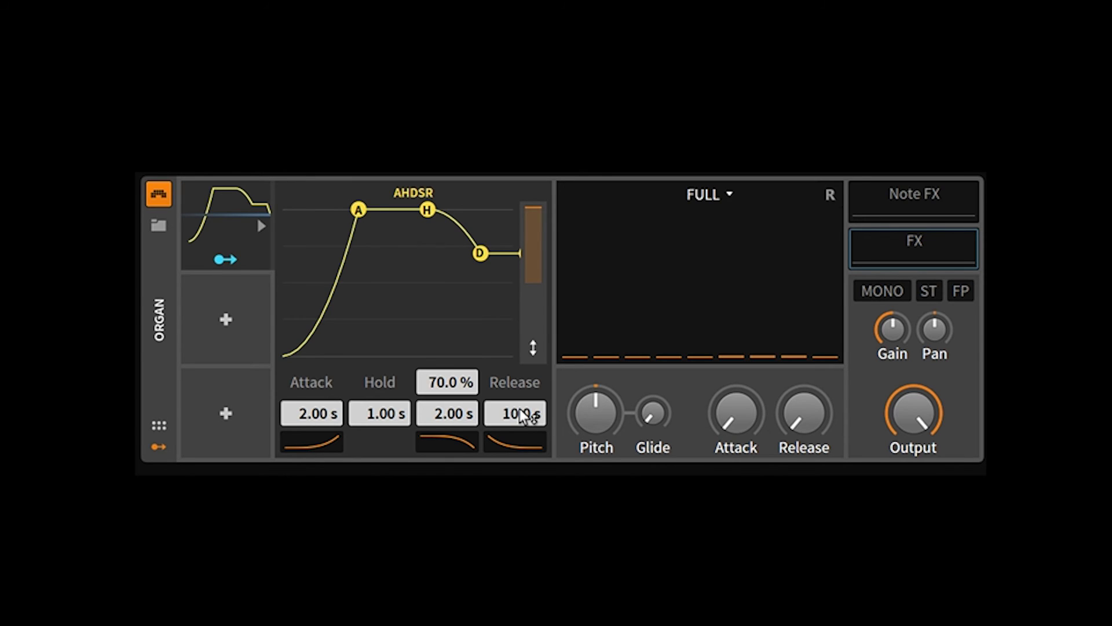
pyautogui.press('Return')
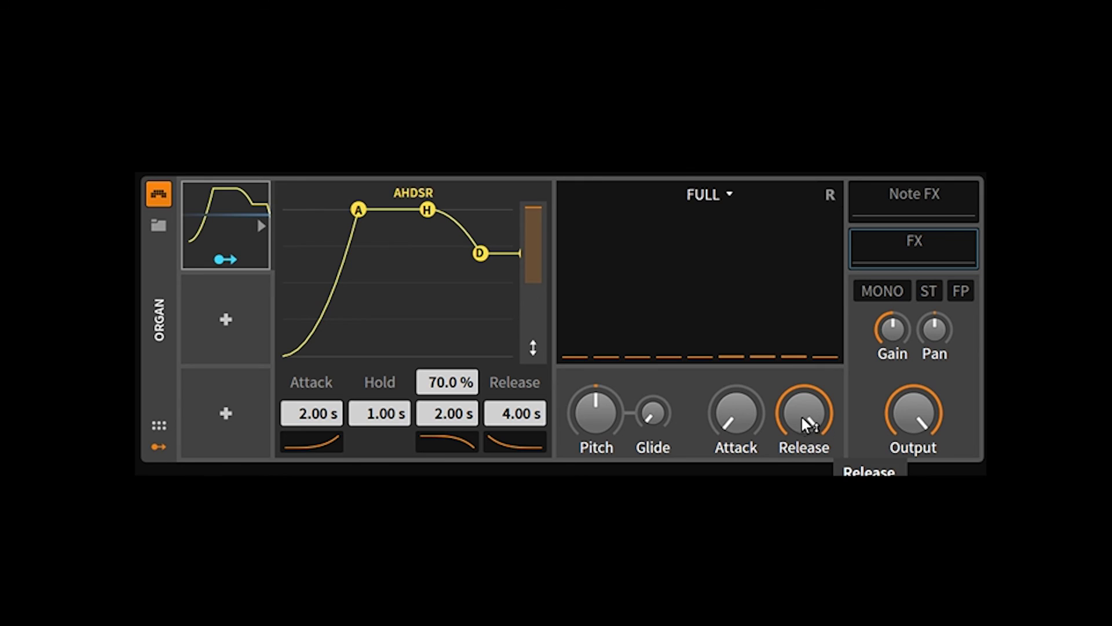
pyautogui.click(533, 219)
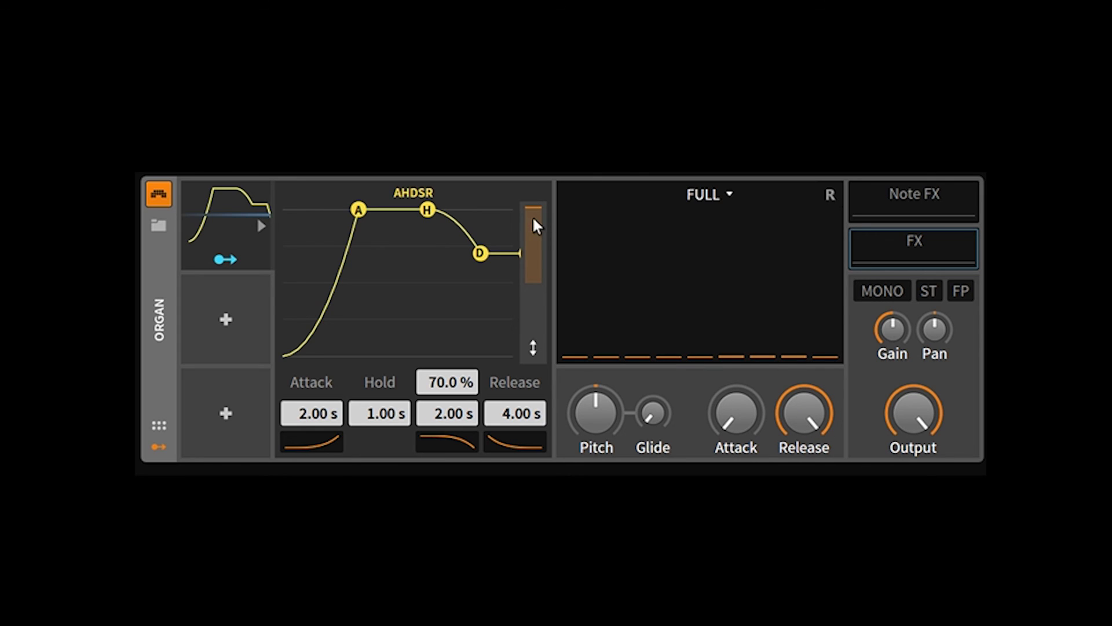
pyautogui.click(534, 245)
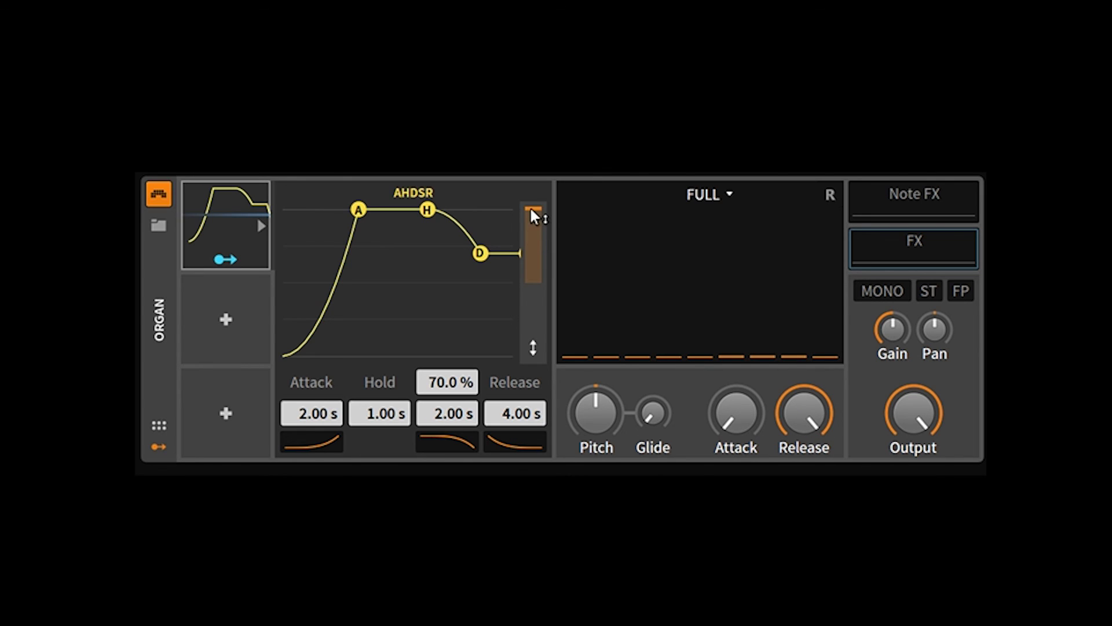
pyautogui.moveTo(531, 210); pyautogui.dragTo(533, 308)
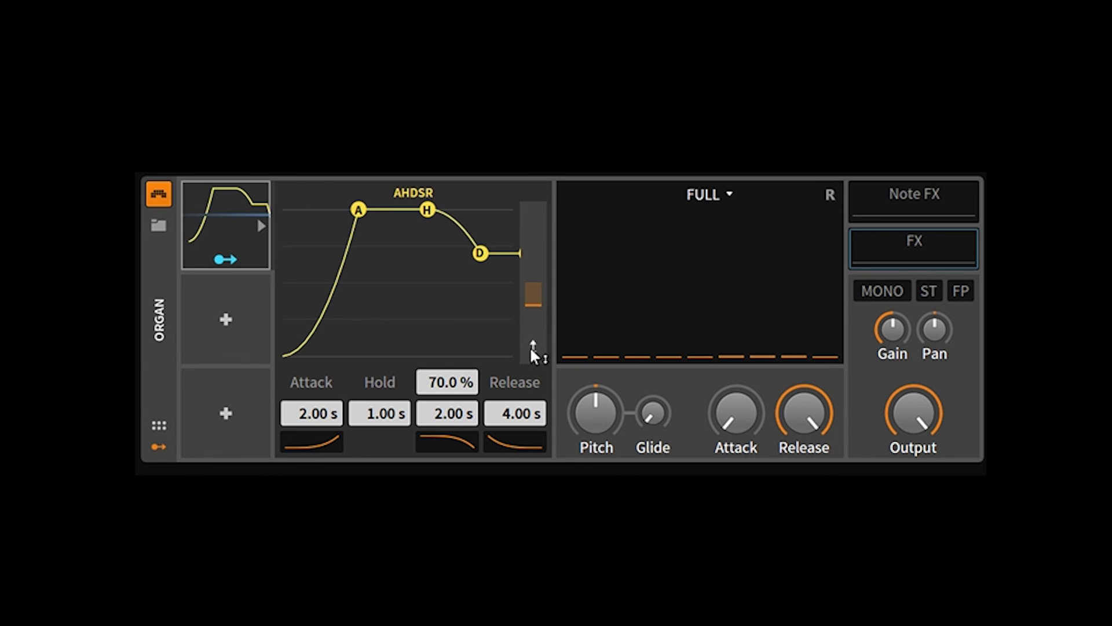
pyautogui.moveTo(533, 348); pyautogui.dragTo(535, 208)
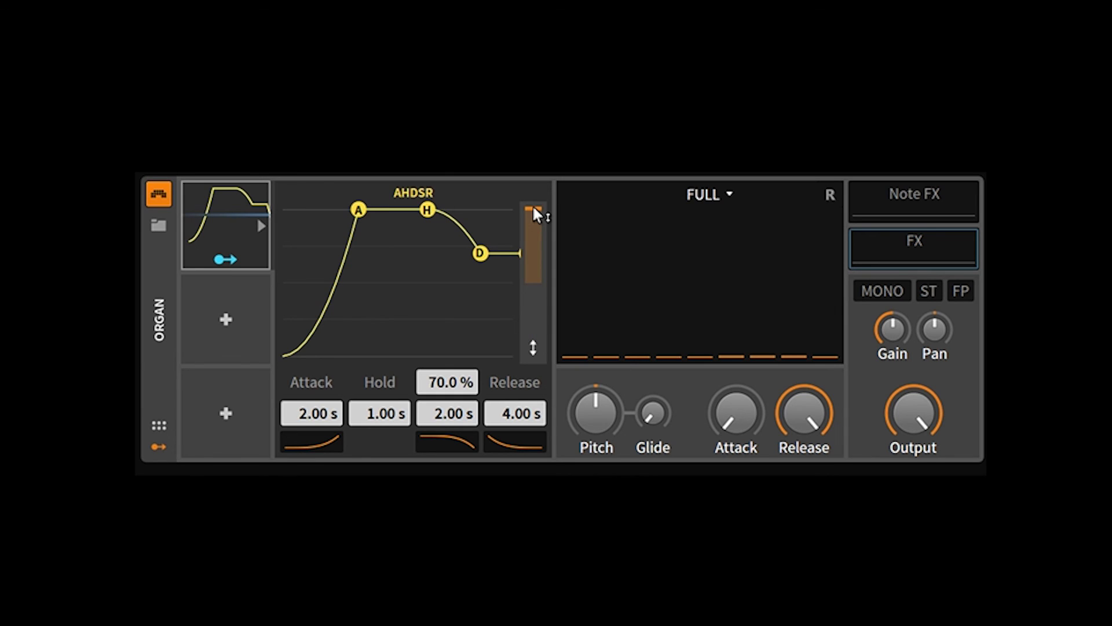